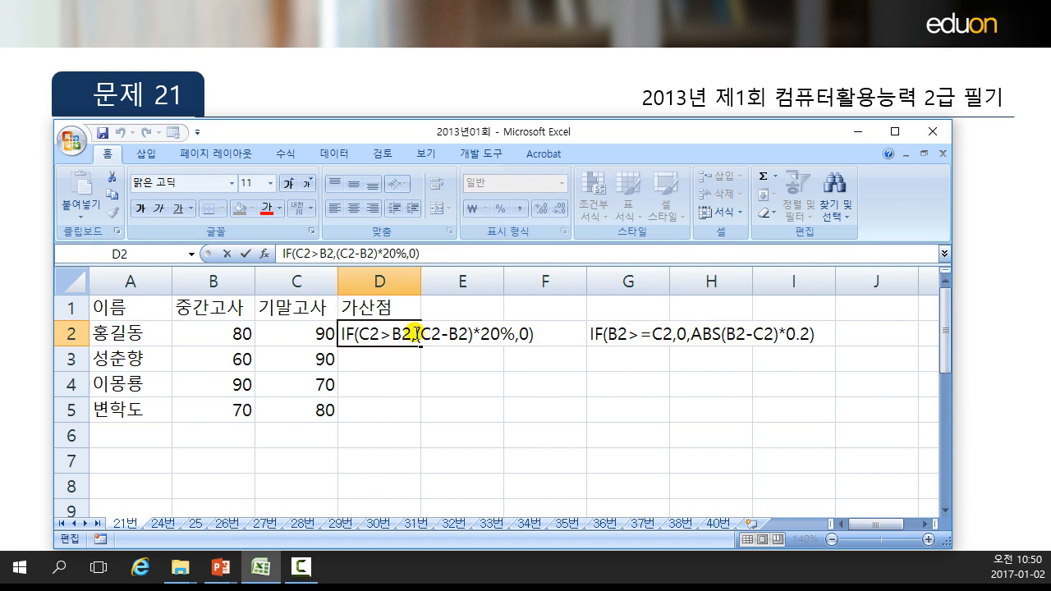
# Turn the IF text in D2 into a working formula by adding an equals sign at its start.
pyautogui.moveTo(473, 334); pyautogui.dragTo(422, 333)
pyautogui.click(491, 334)
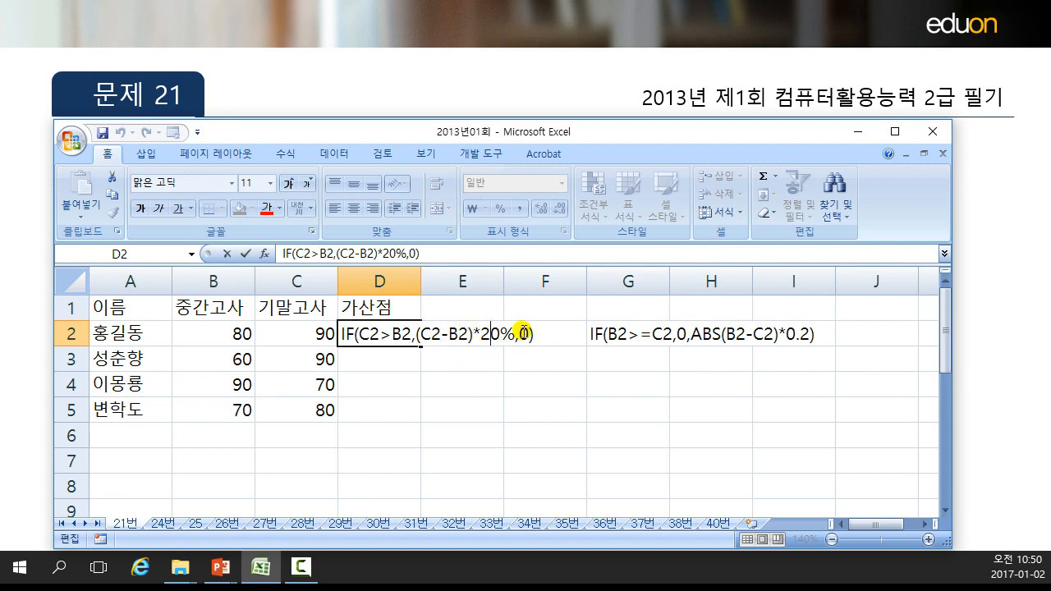
pyautogui.doubleClick(345, 333)
pyautogui.click(361, 335)
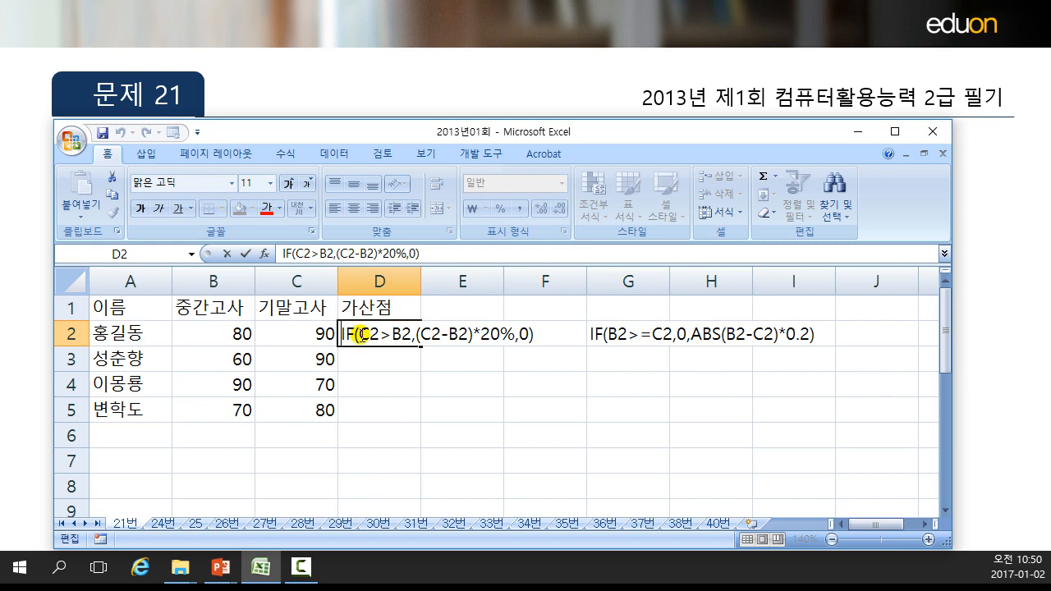
pyautogui.write('=')
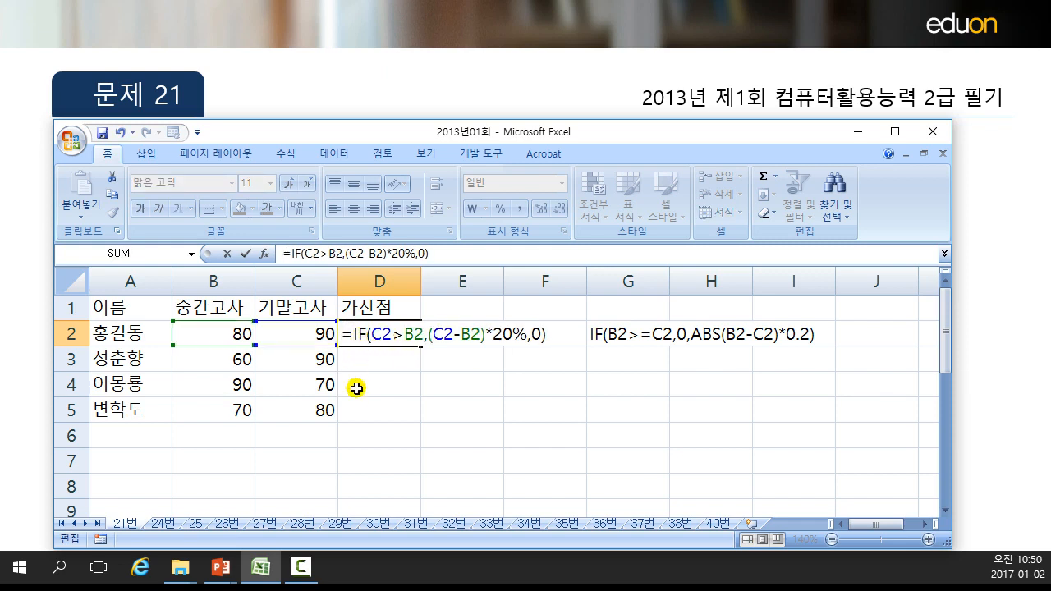
pyautogui.press('Return')
# Open D2's formula for editing and examine its arguments without changing it.
pyautogui.click(381, 333)
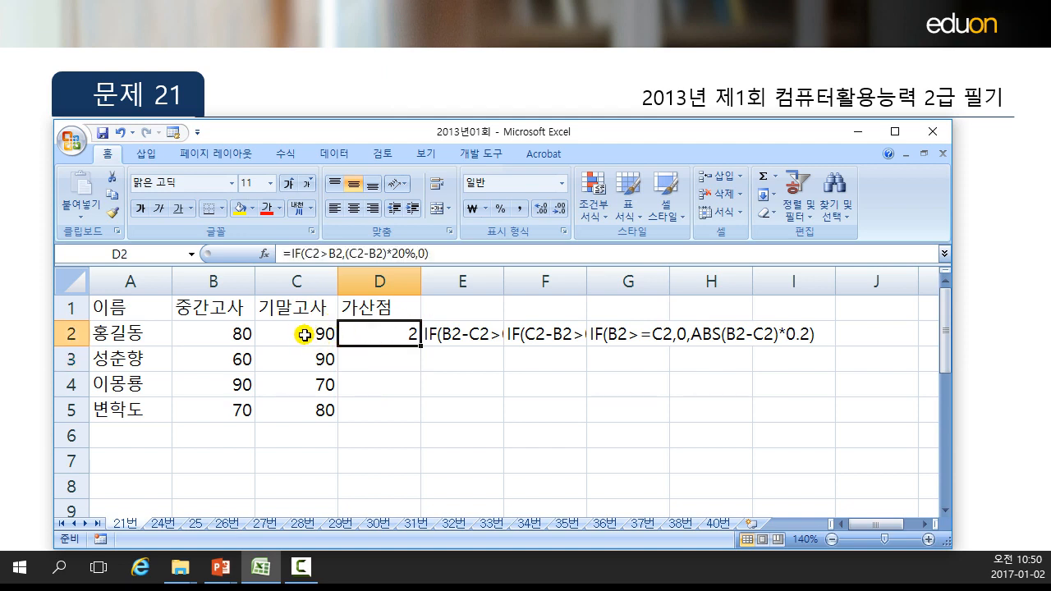
pyautogui.click(308, 334)
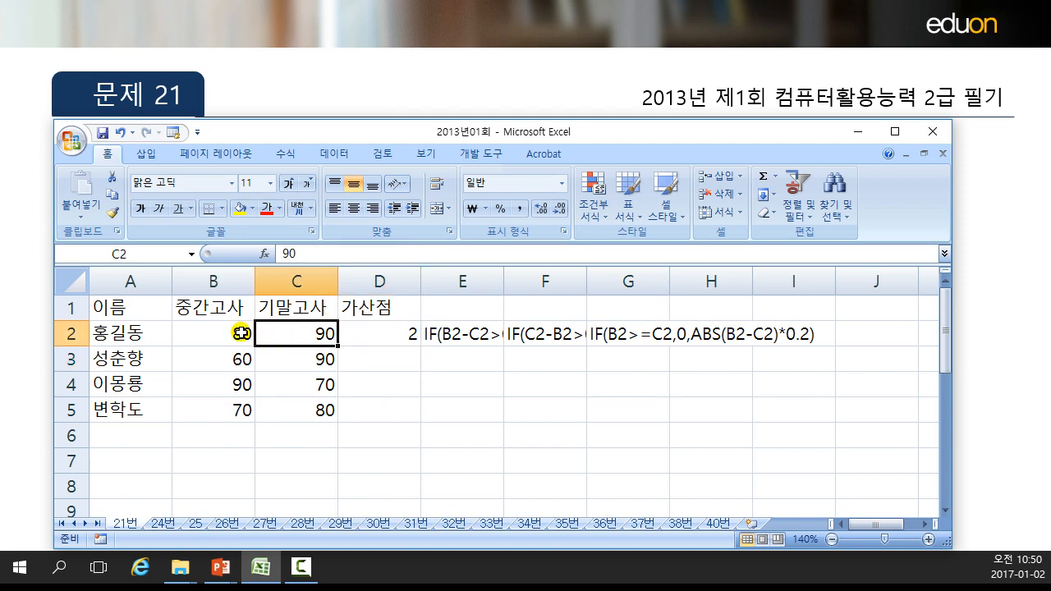
pyautogui.doubleClick(398, 333)
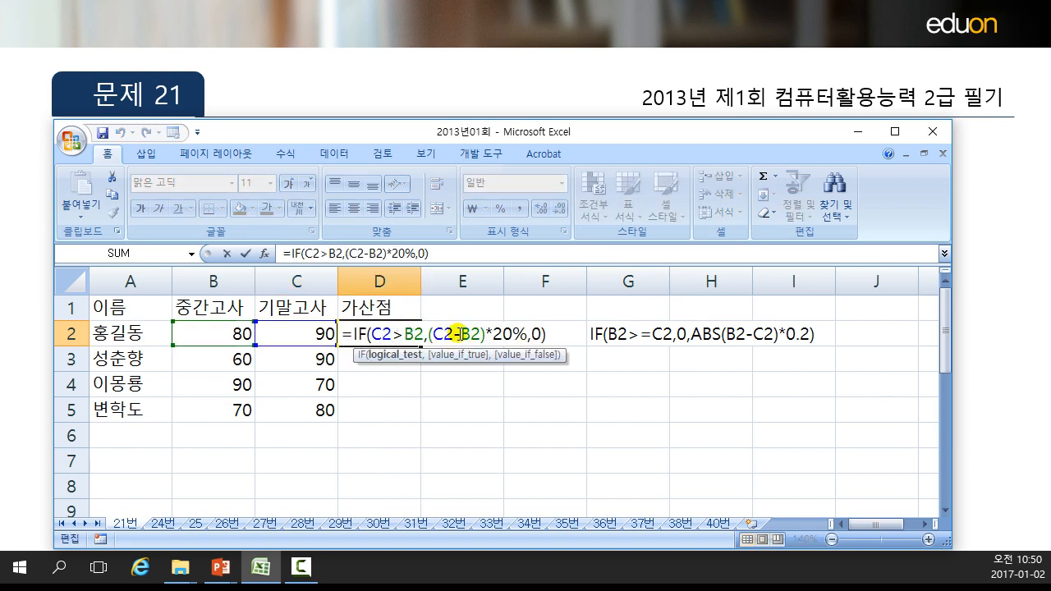
pyautogui.moveTo(520, 332); pyautogui.dragTo(430, 332)
pyautogui.press('Return')
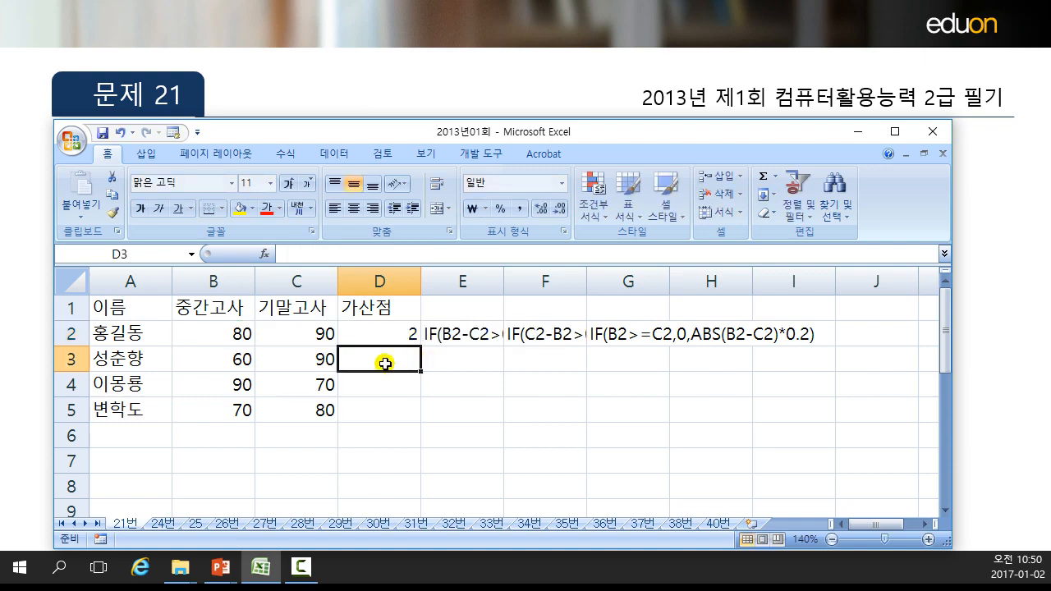
# Turn the IF text in E2 into a working formula by adding an equals sign at its start.
pyautogui.doubleClick(460, 333)
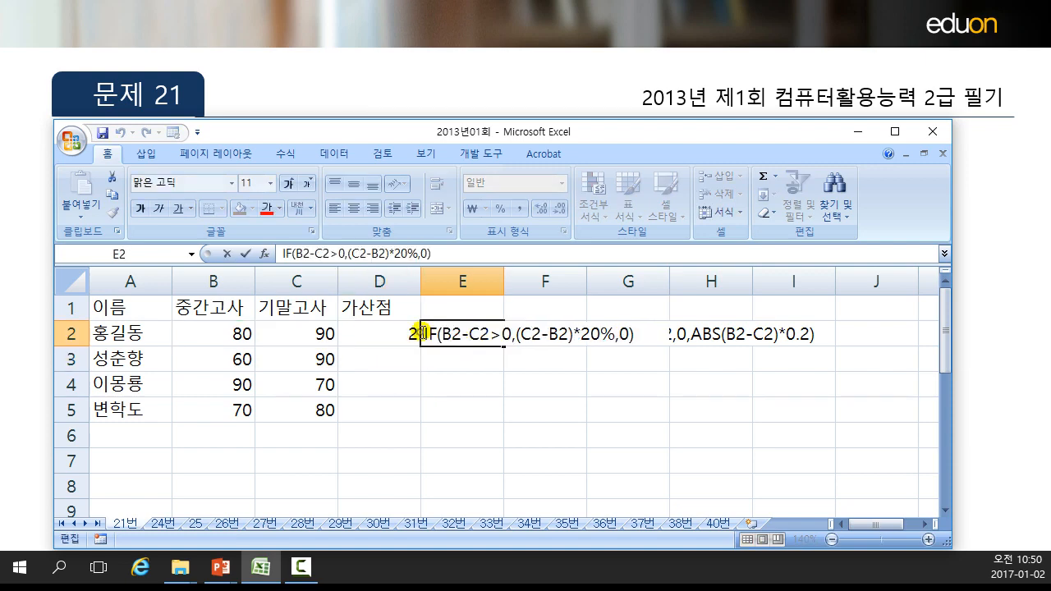
pyautogui.write('=')
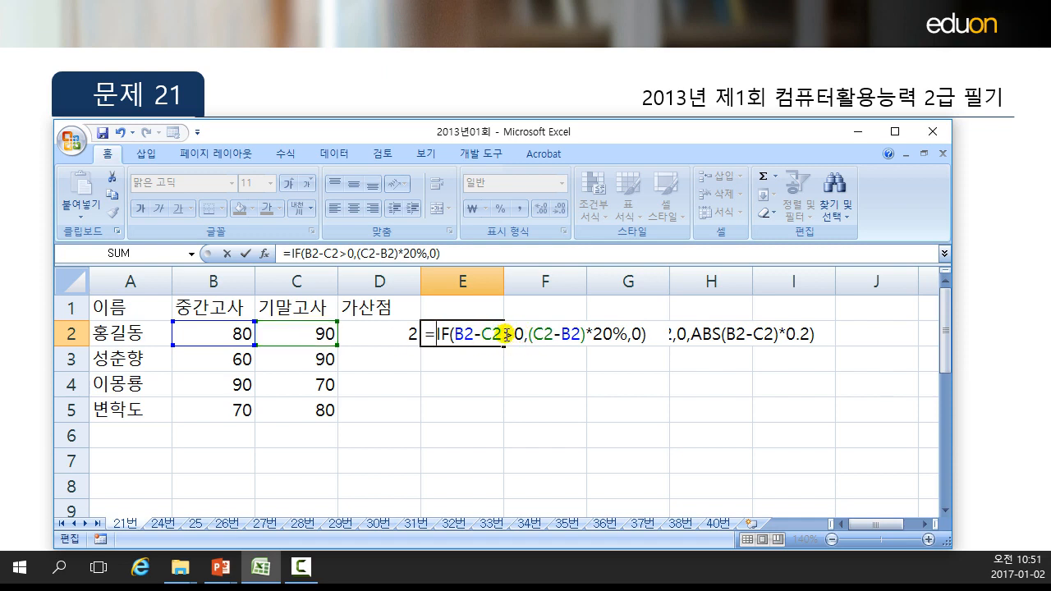
pyautogui.click(458, 334)
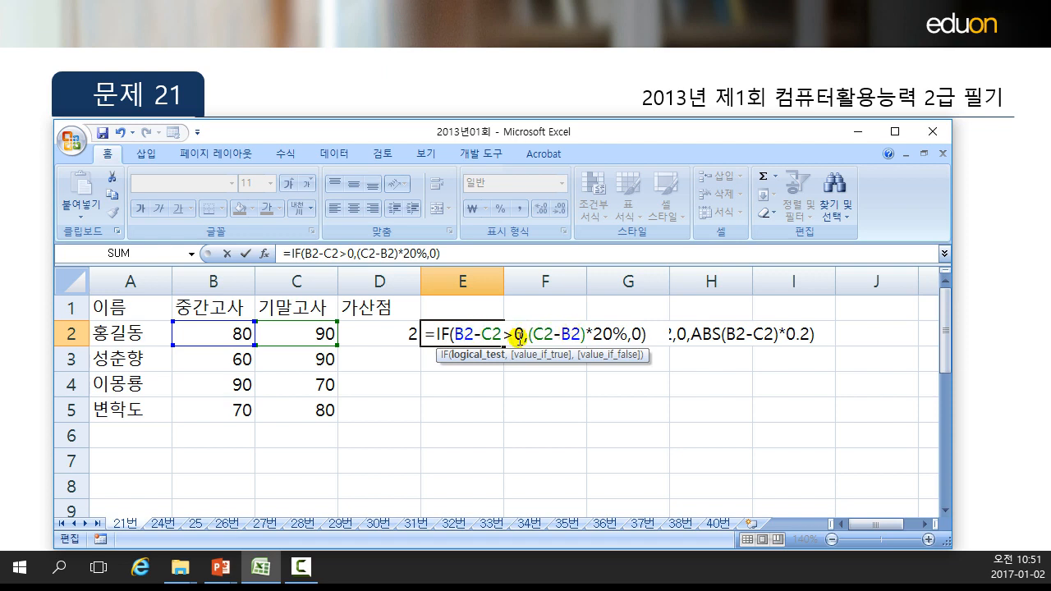
pyautogui.press('Return')
# Open E2's formula for editing and examine its logical test and false value.
pyautogui.click(464, 335)
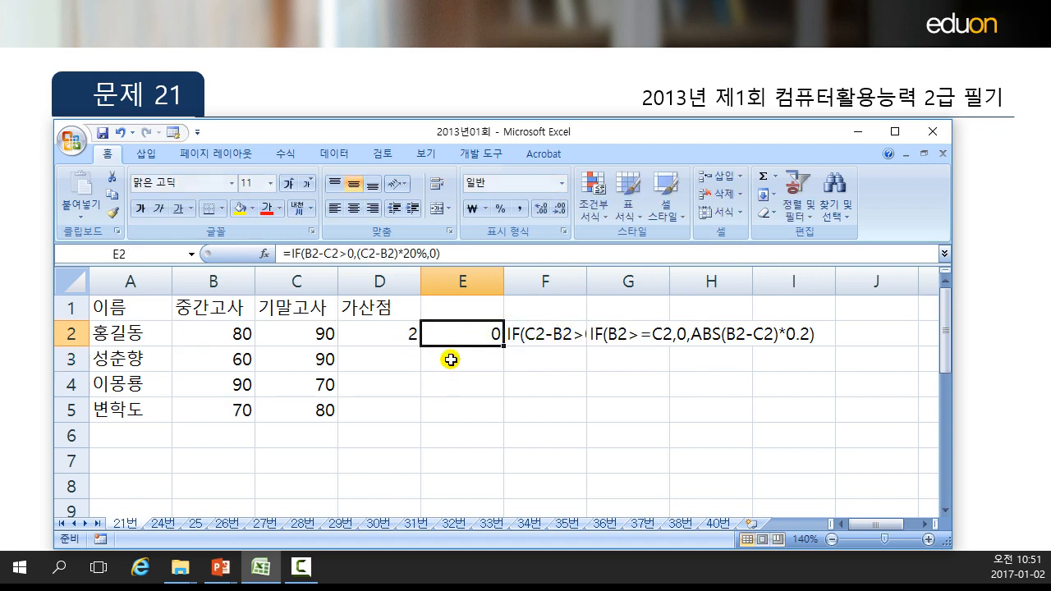
pyautogui.doubleClick(475, 334)
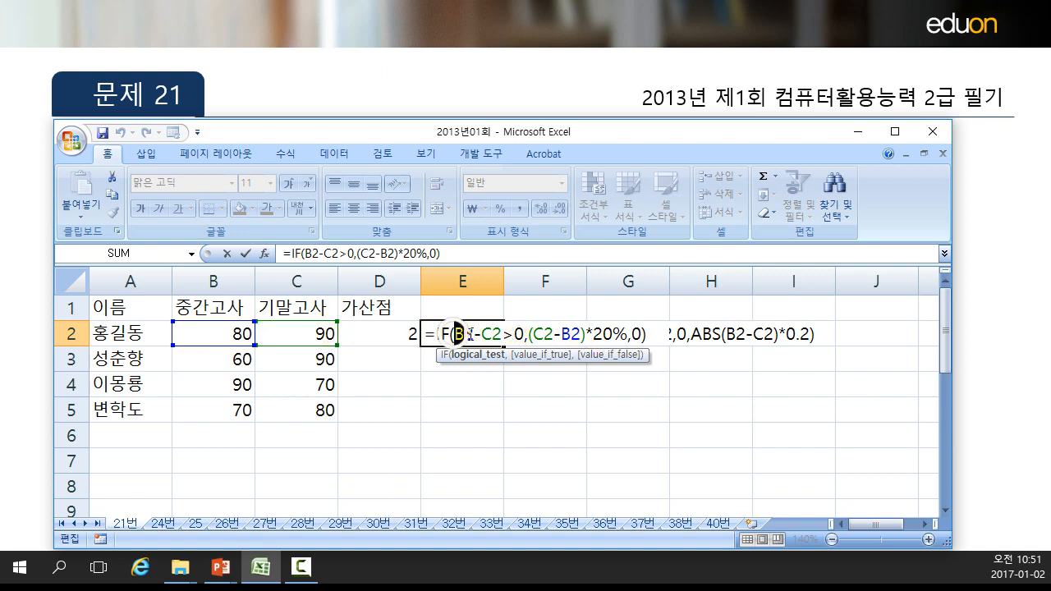
pyautogui.moveTo(457, 335); pyautogui.dragTo(513, 335)
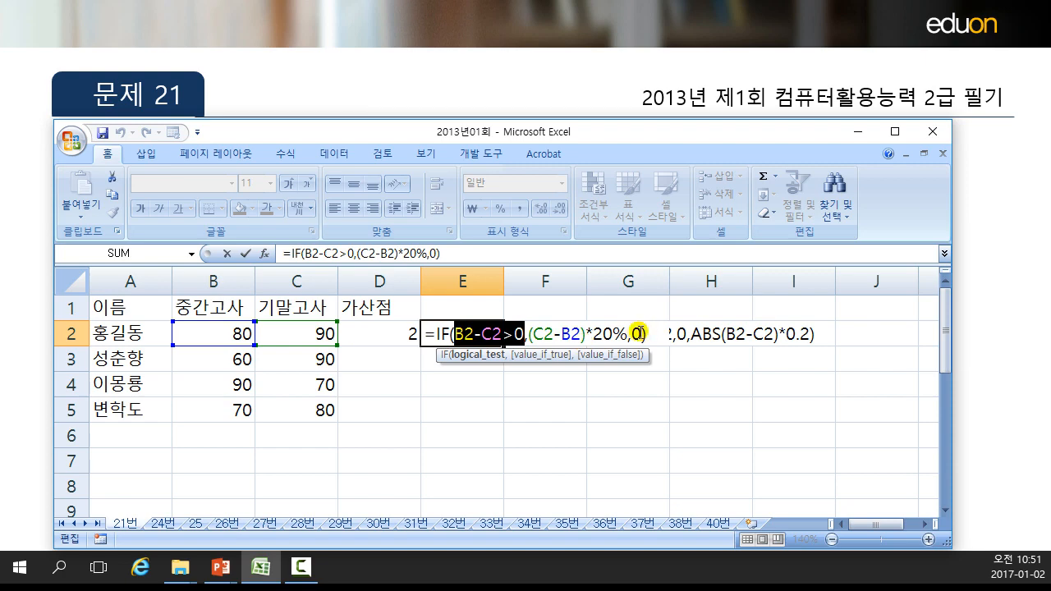
pyautogui.click(631, 334)
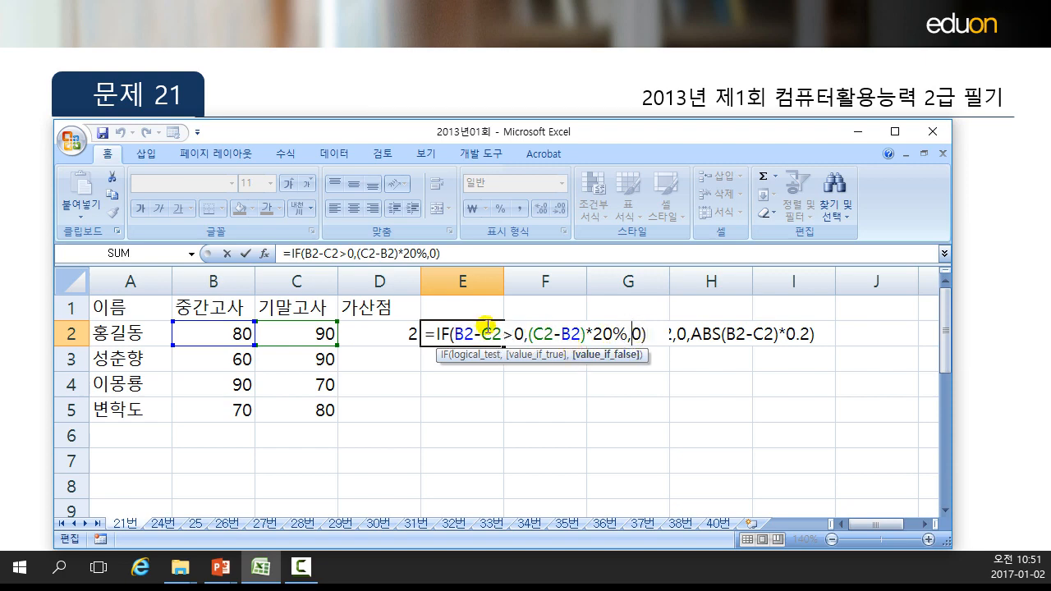
pyautogui.press('Return')
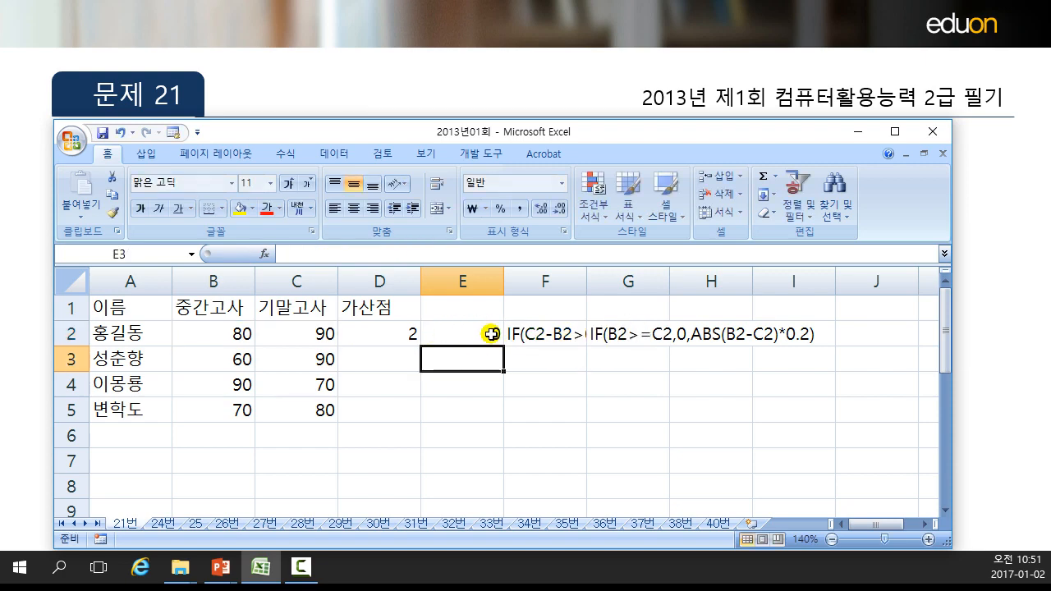
# Turn the IF text in F2 into a working formula by adding an equals sign, reviewing its condition and values.
pyautogui.doubleClick(532, 332)
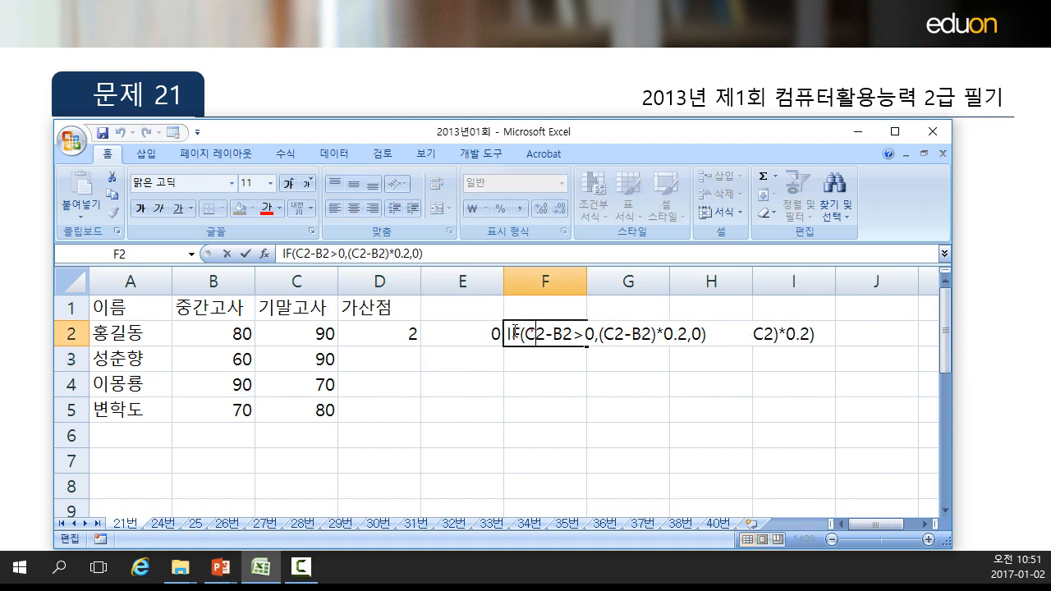
pyautogui.click(510, 335)
pyautogui.write('=')
pyautogui.moveTo(535, 332); pyautogui.dragTo(585, 334)
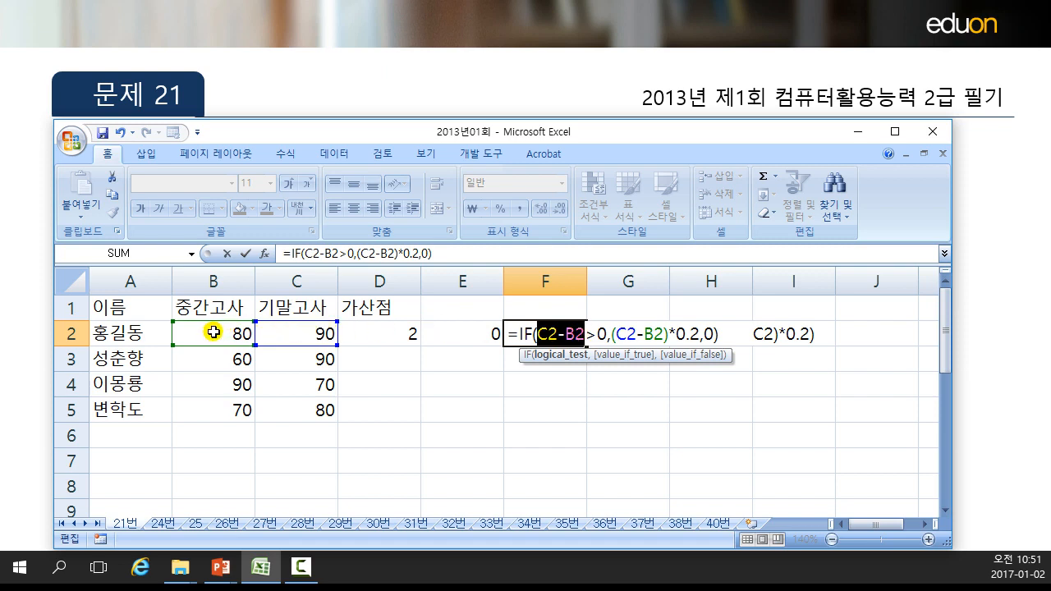
pyautogui.keyDown('shift'); pyautogui.click(604, 334); pyautogui.keyUp('shift')
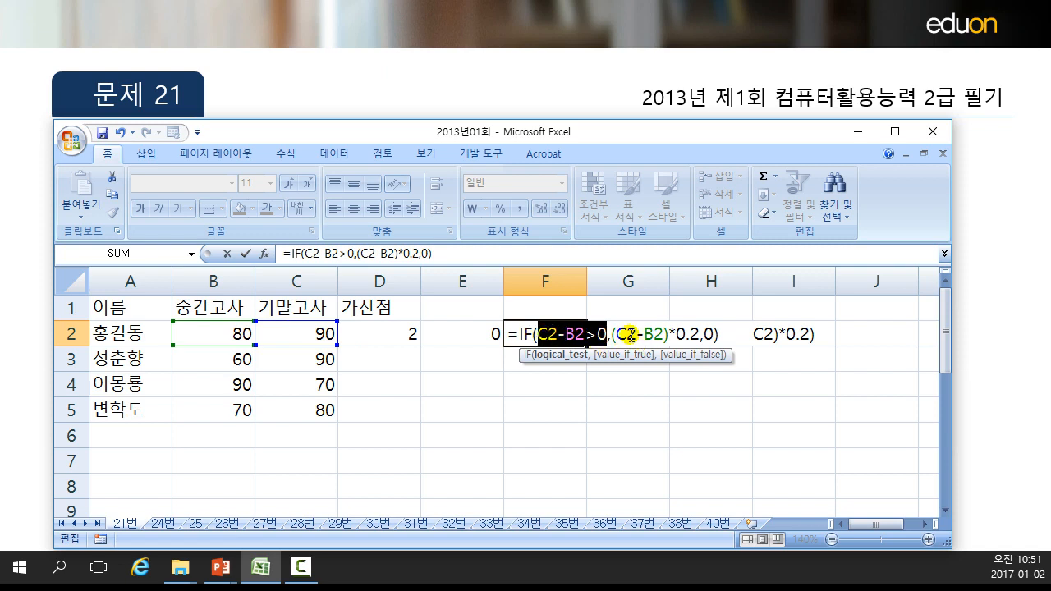
pyautogui.moveTo(615, 333); pyautogui.dragTo(679, 332)
pyautogui.click(696, 332)
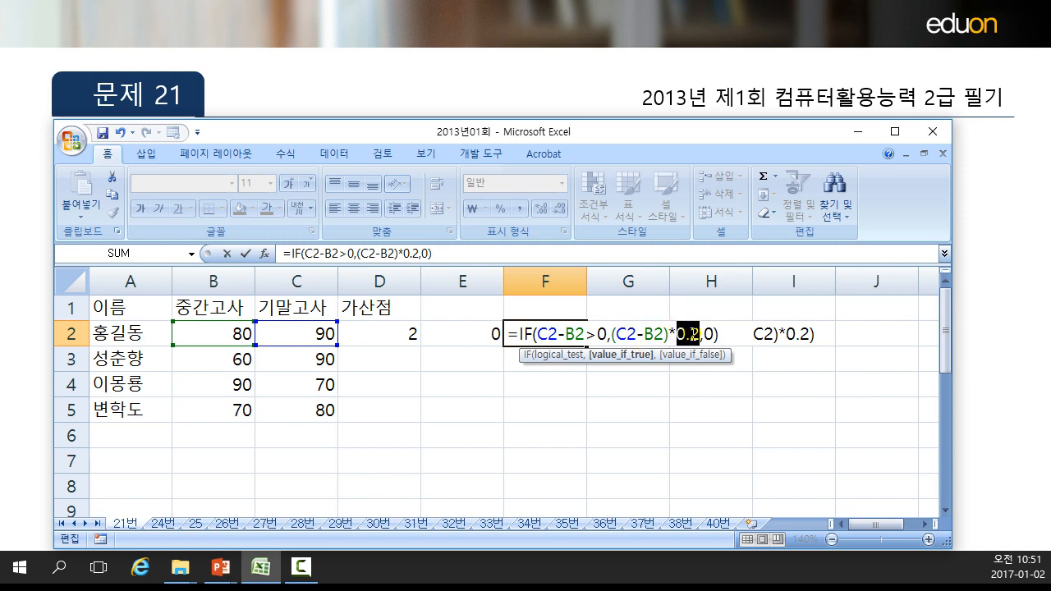
pyautogui.moveTo(689, 334); pyautogui.dragTo(704, 334)
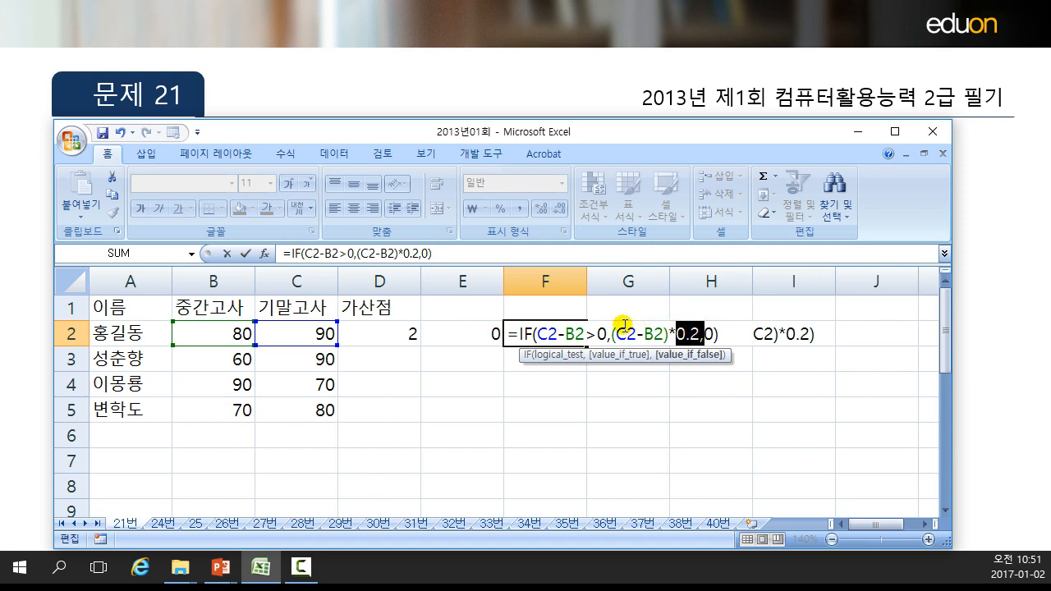
pyautogui.moveTo(612, 332); pyautogui.dragTo(699, 334)
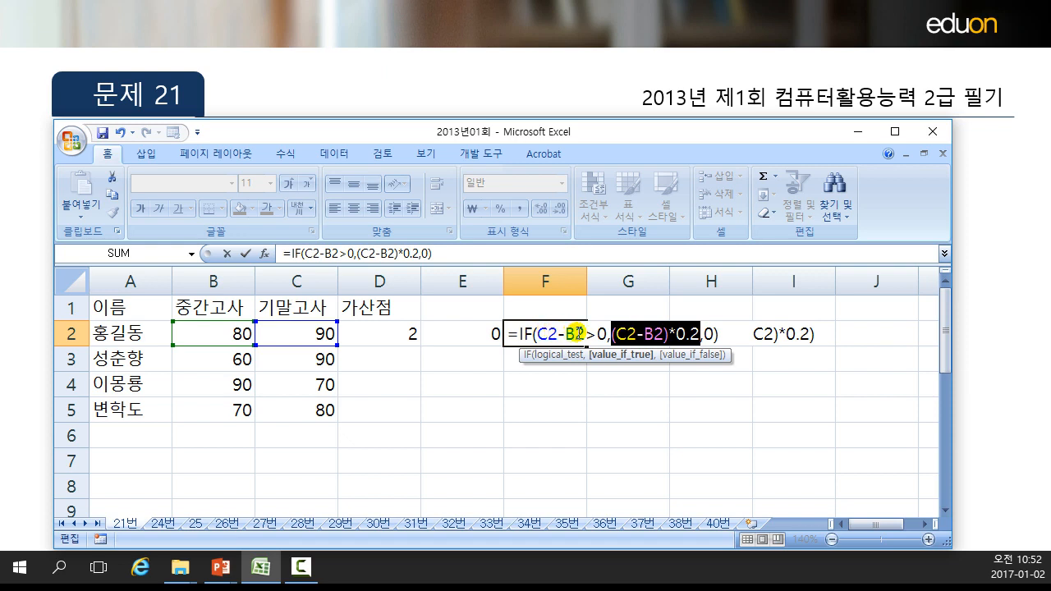
pyautogui.moveTo(688, 333)
pyautogui.mouseDown()
pyautogui.moveTo(610, 326)
pyautogui.moveTo(700, 335)
pyautogui.mouseUp()
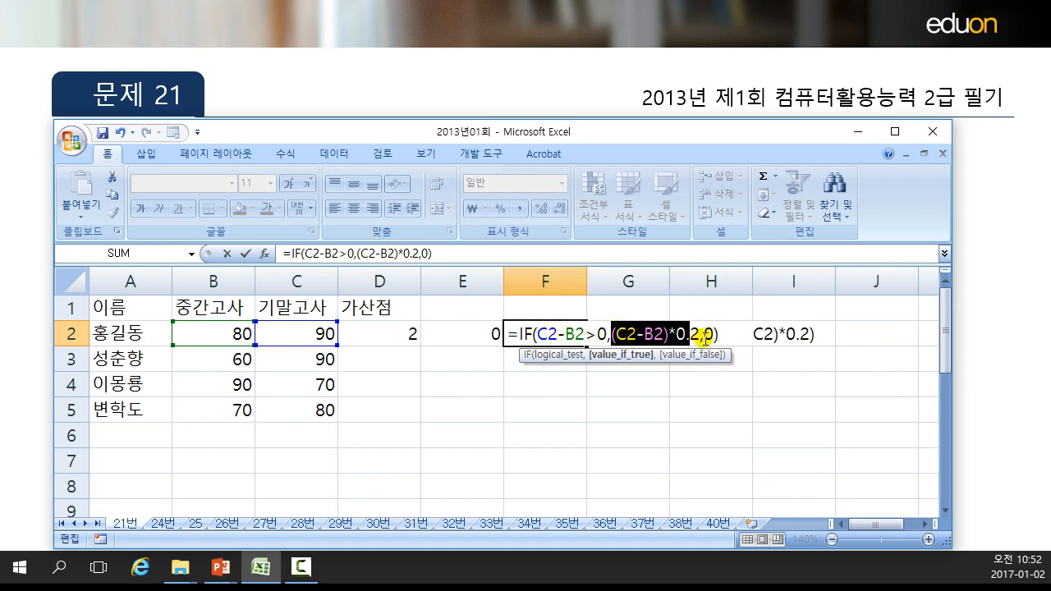
pyautogui.click(708, 335)
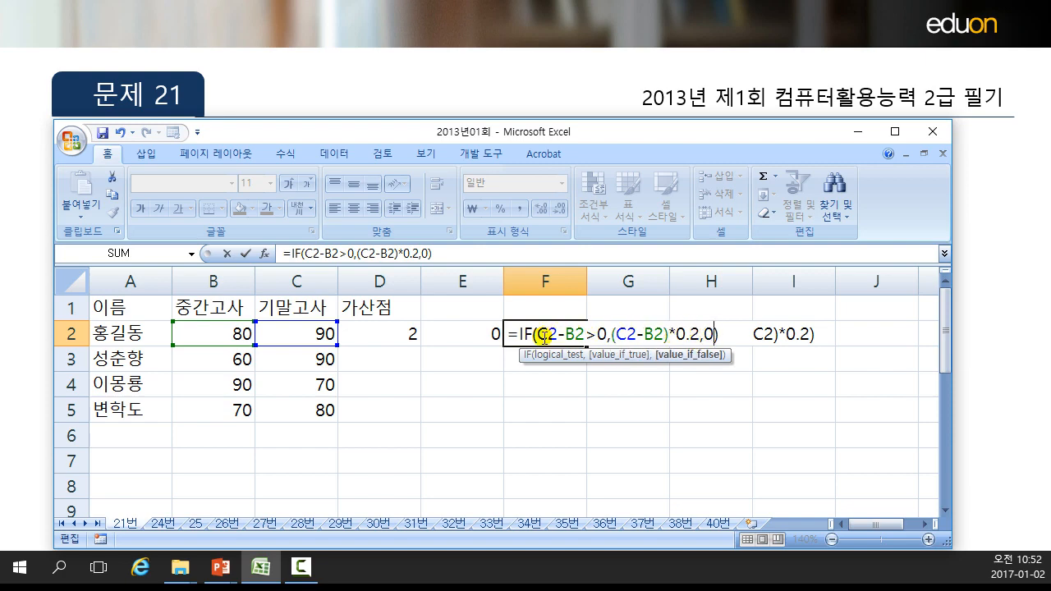
pyautogui.press('Return')
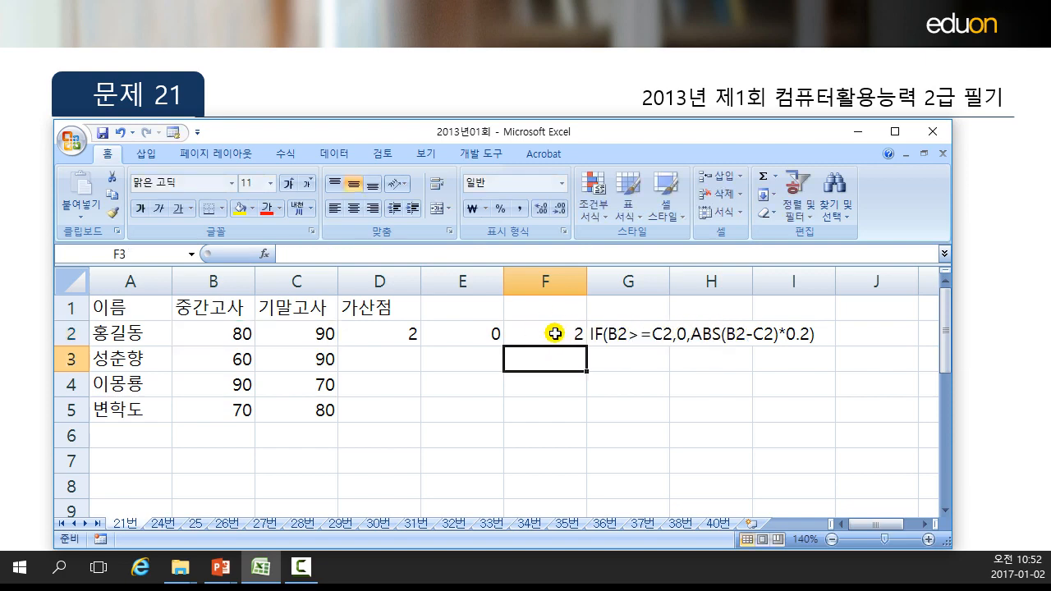
# Turn the IF text in G2 into a working formula by adding an equals sign, reviewing its condition, true value and ABS false value.
pyautogui.doubleClick(628, 333)
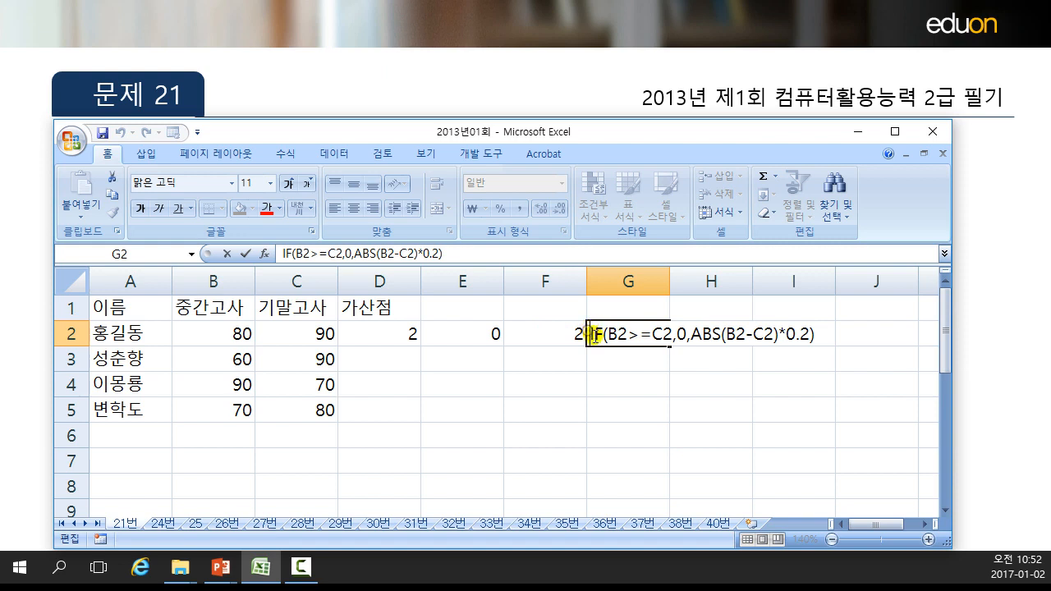
pyautogui.write('=')
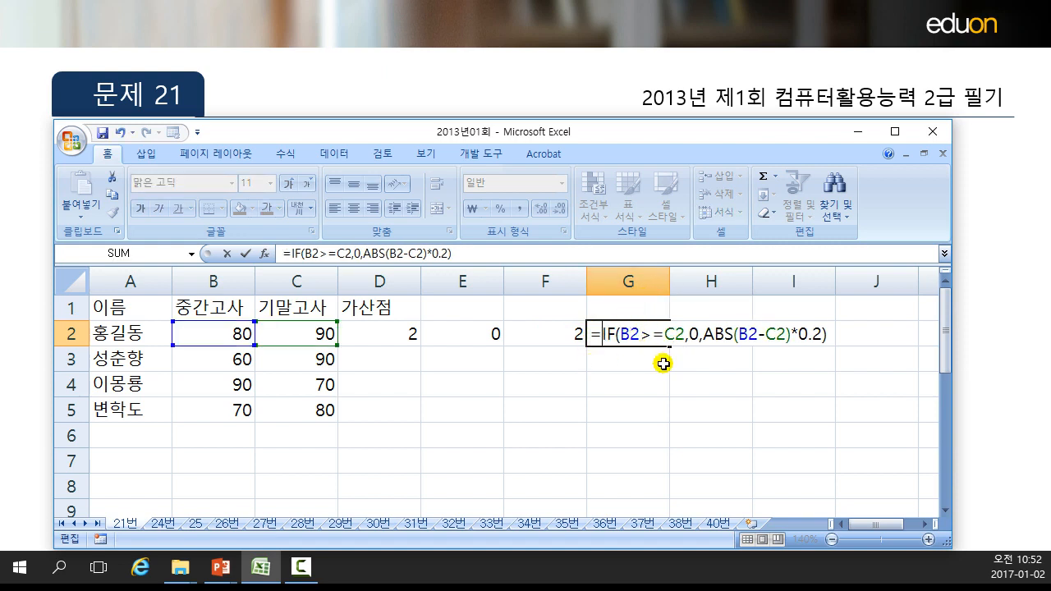
pyautogui.click(630, 333)
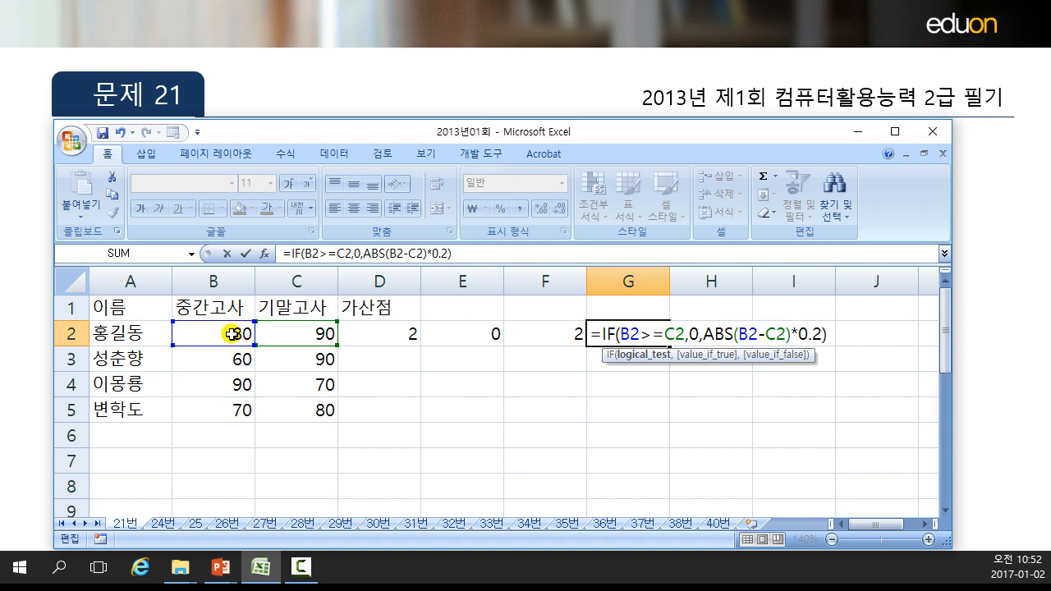
pyautogui.moveTo(620, 334); pyautogui.dragTo(681, 336)
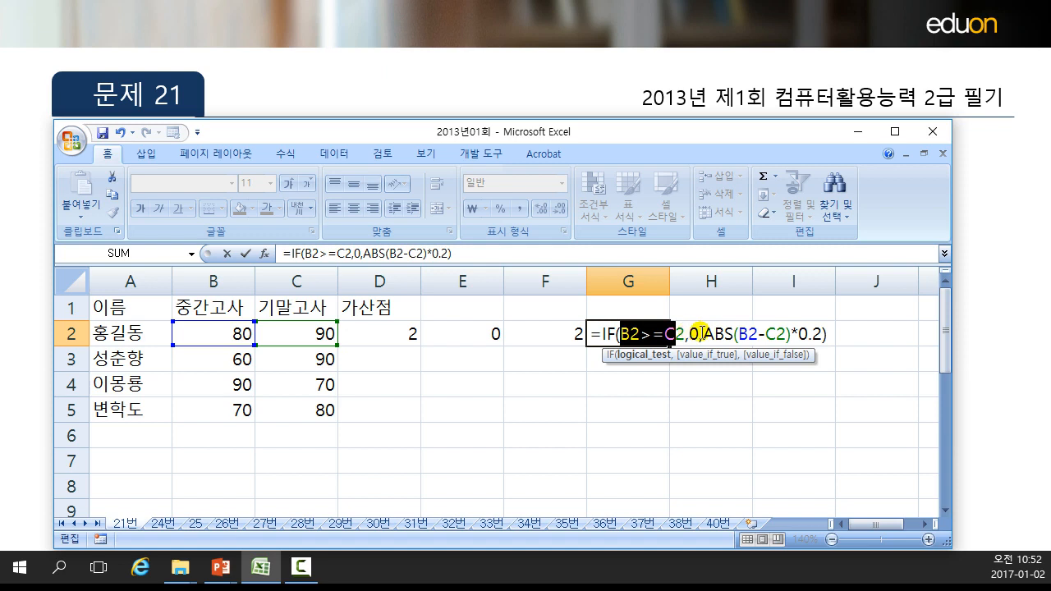
pyautogui.click(698, 335)
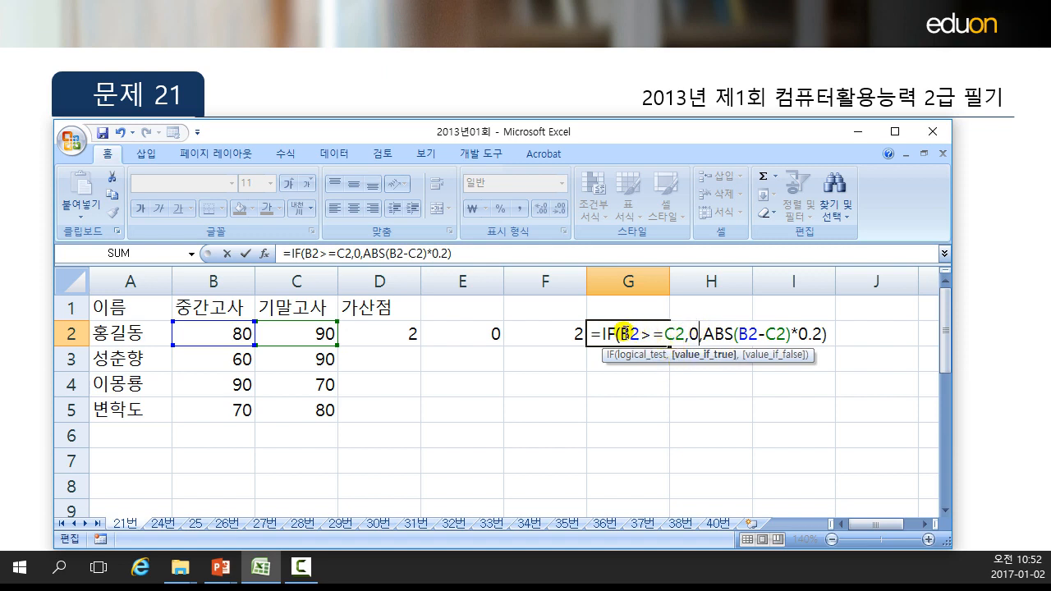
pyautogui.moveTo(622, 335); pyautogui.dragTo(642, 334)
pyautogui.click(638, 334)
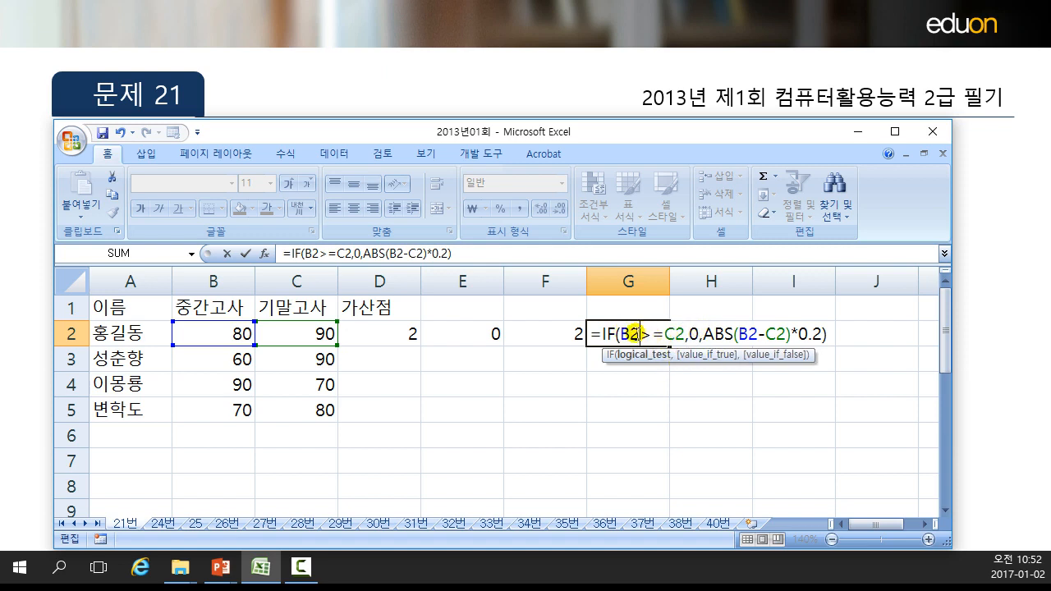
pyautogui.click(692, 333)
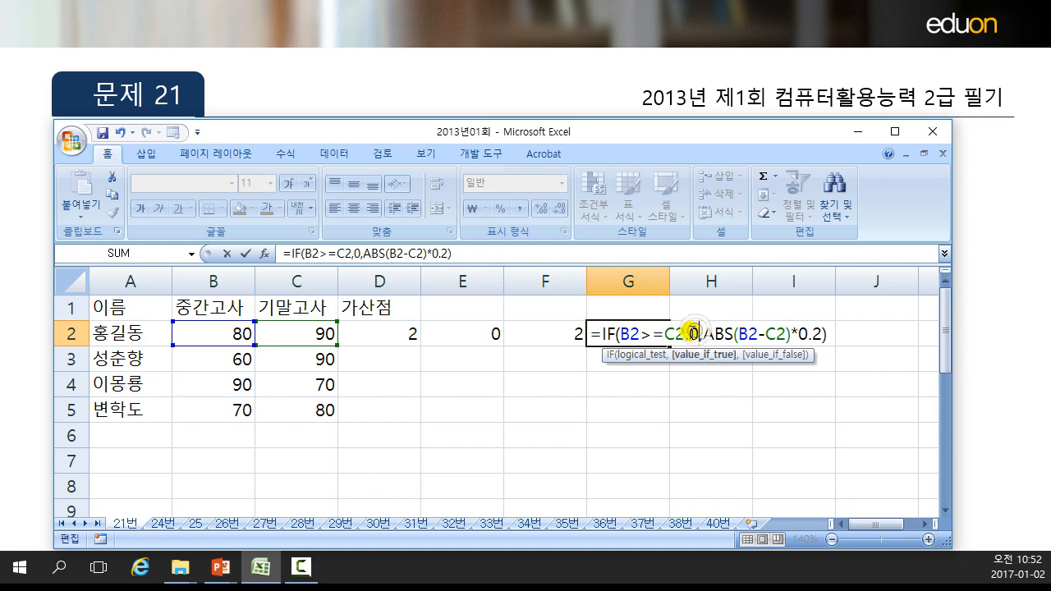
pyautogui.press('Left')
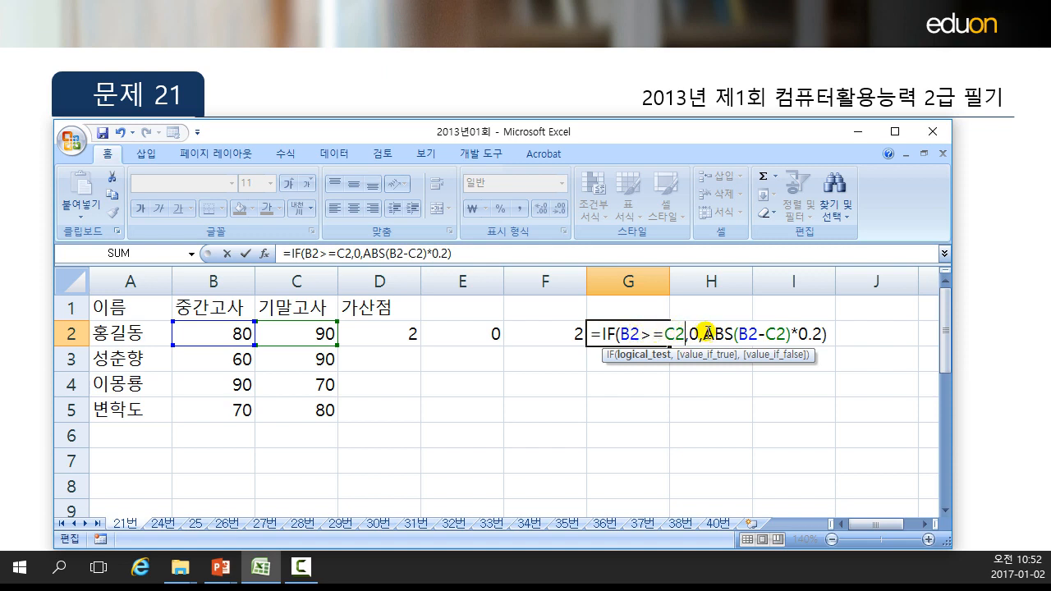
pyautogui.moveTo(705, 330); pyautogui.dragTo(824, 334)
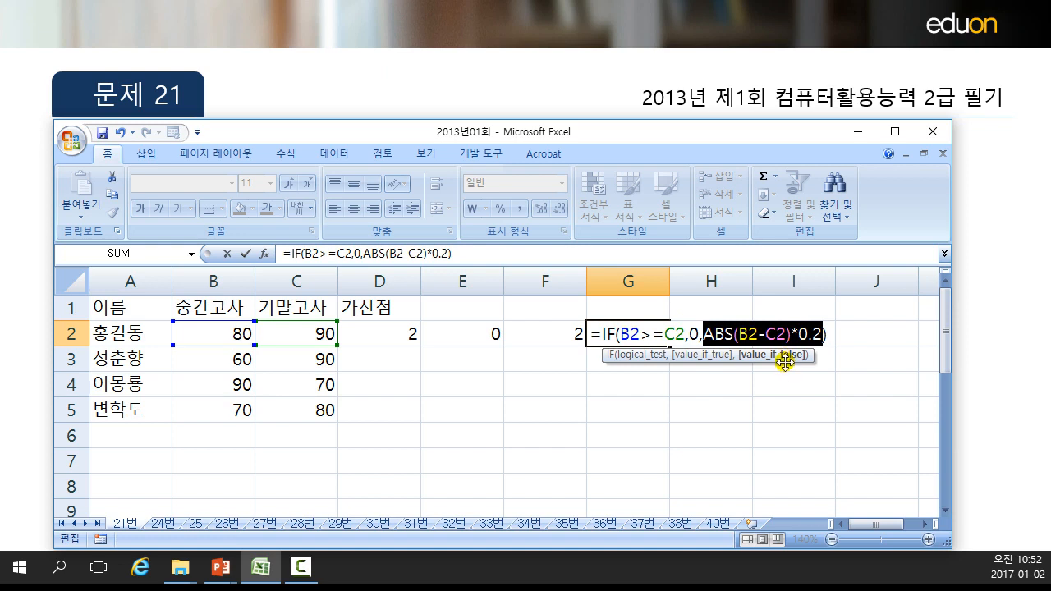
pyautogui.click(740, 332)
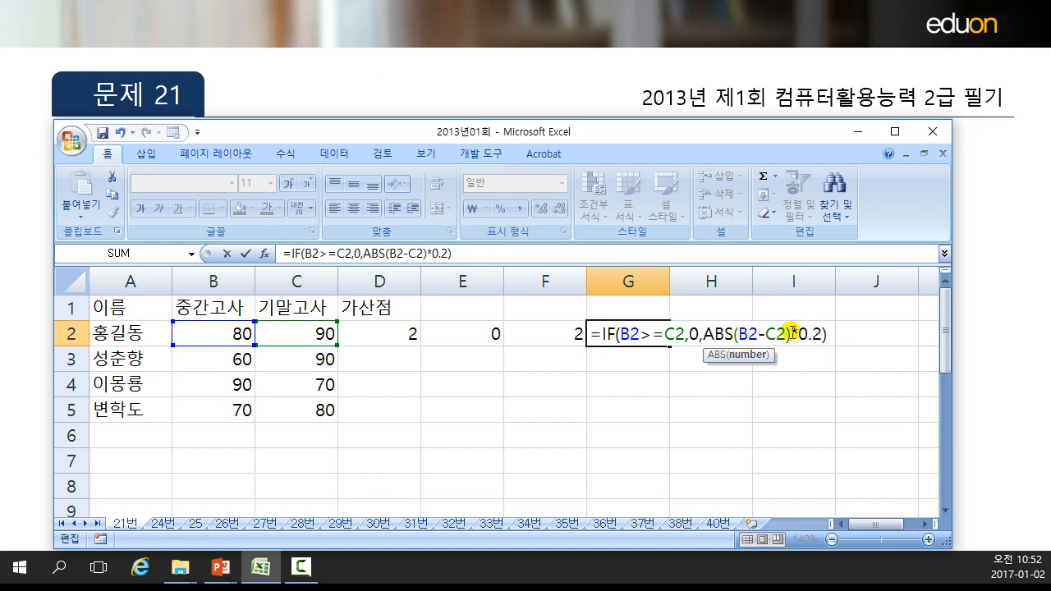
pyautogui.moveTo(791, 333); pyautogui.dragTo(726, 333)
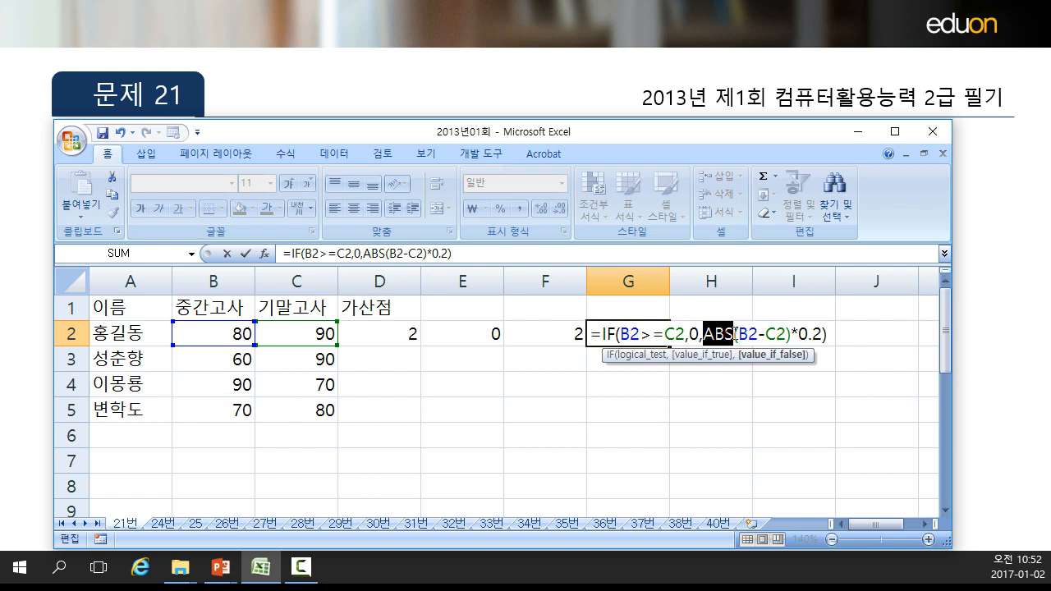
pyautogui.moveTo(735, 332); pyautogui.dragTo(793, 332)
pyautogui.click(808, 333)
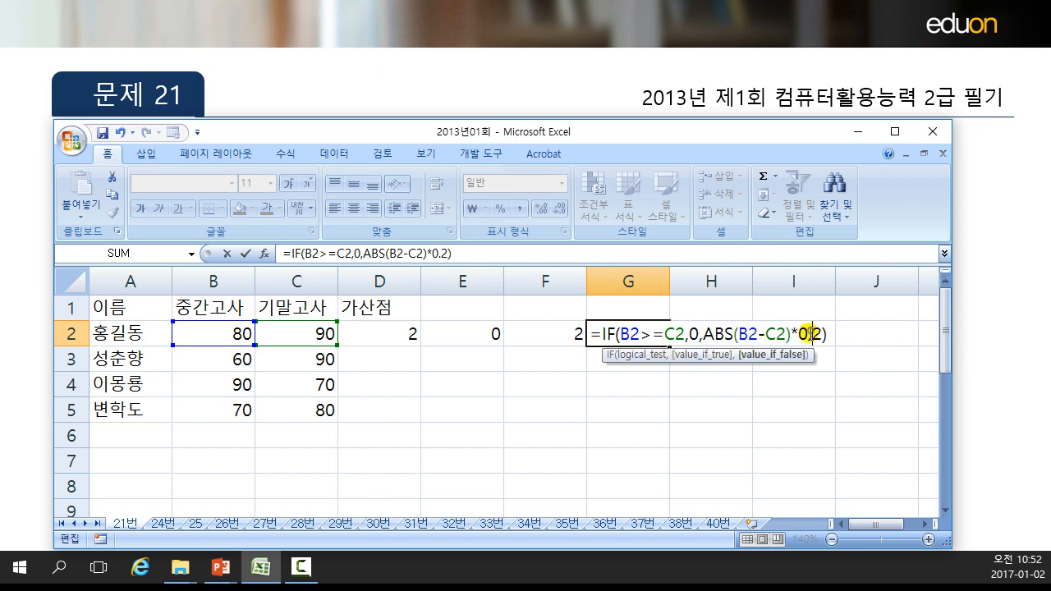
pyautogui.press('Return')
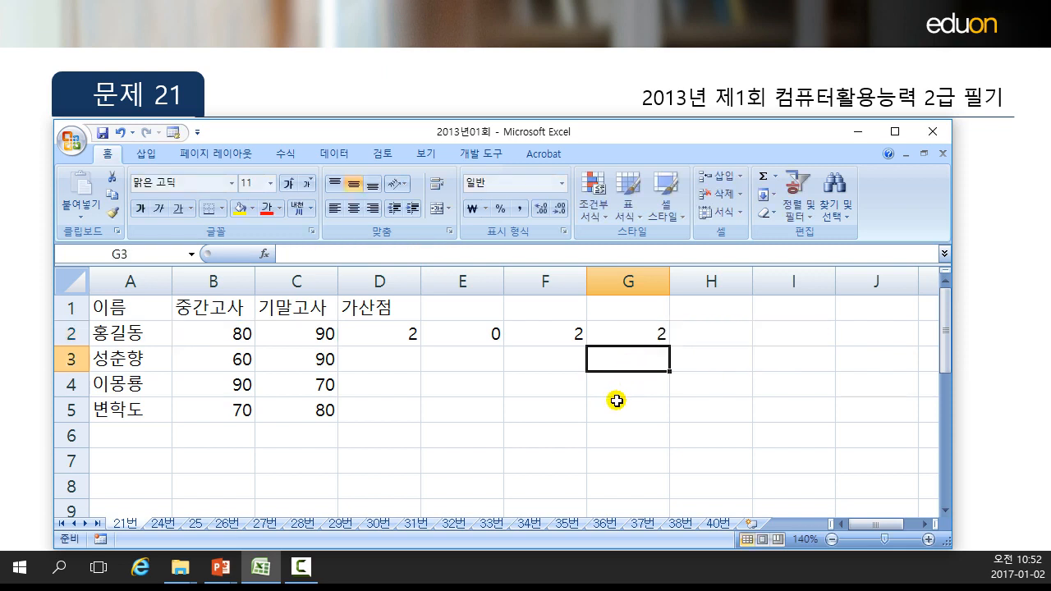
# Open G2's formula for editing and check it again without changing it.
pyautogui.click(652, 331)
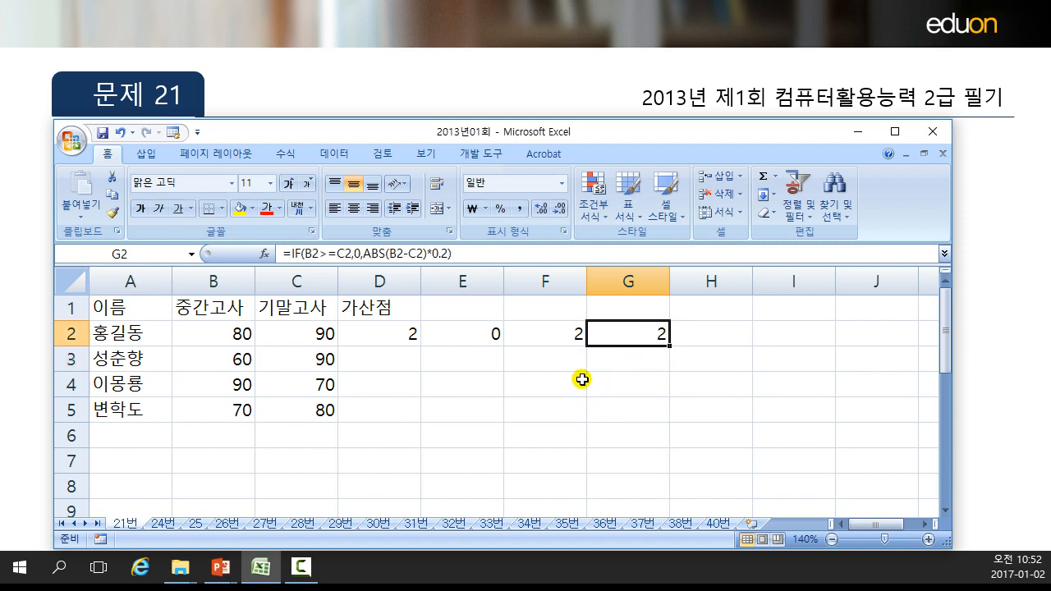
pyautogui.doubleClick(650, 333)
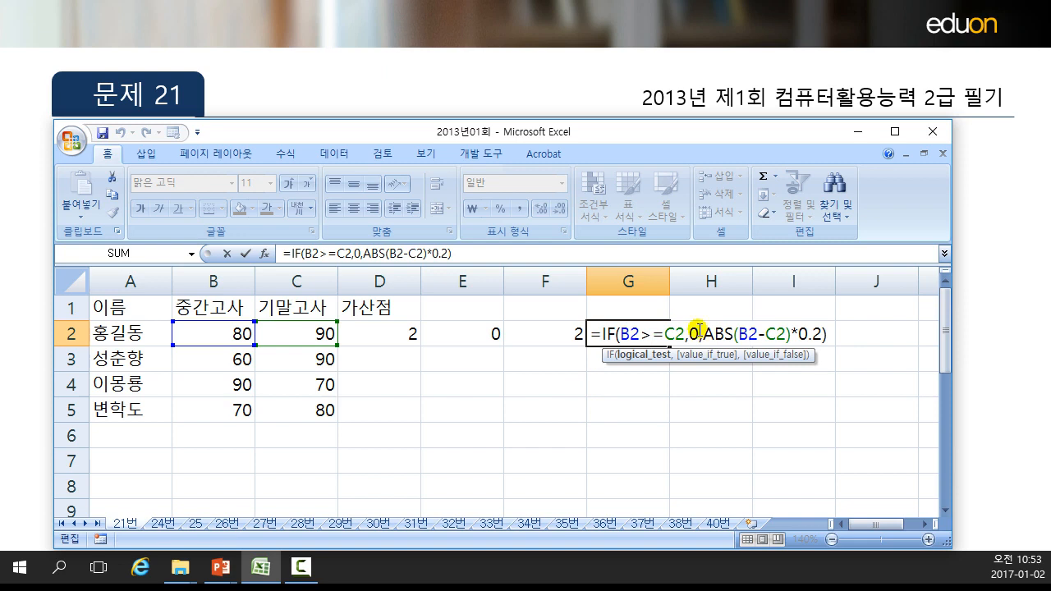
pyautogui.press('Return')
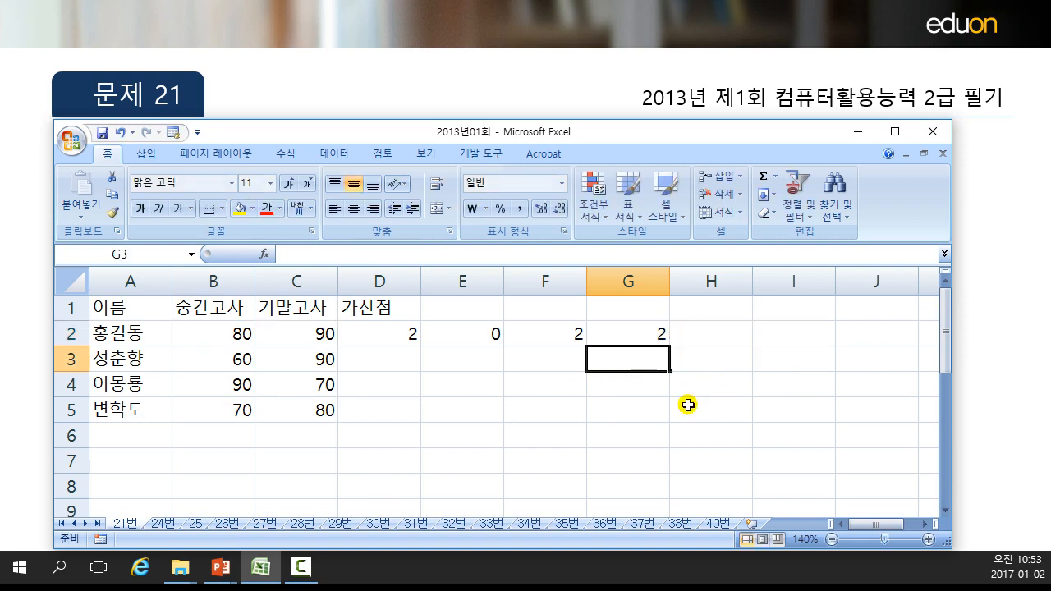
# Enter a formula in H3 that subtracts C2 from B2.
pyautogui.click(708, 356)
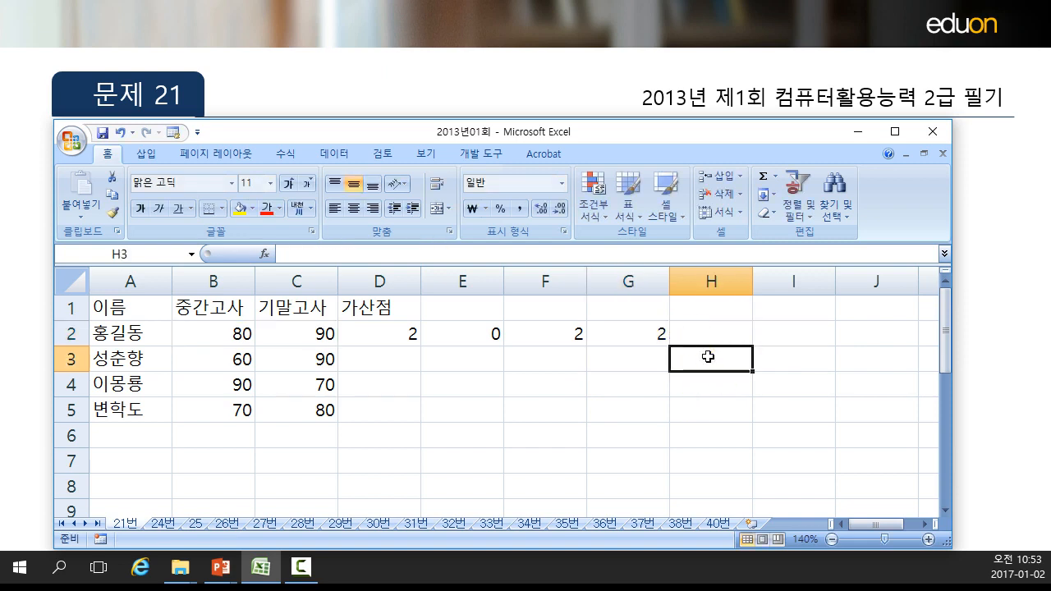
pyautogui.write('=')
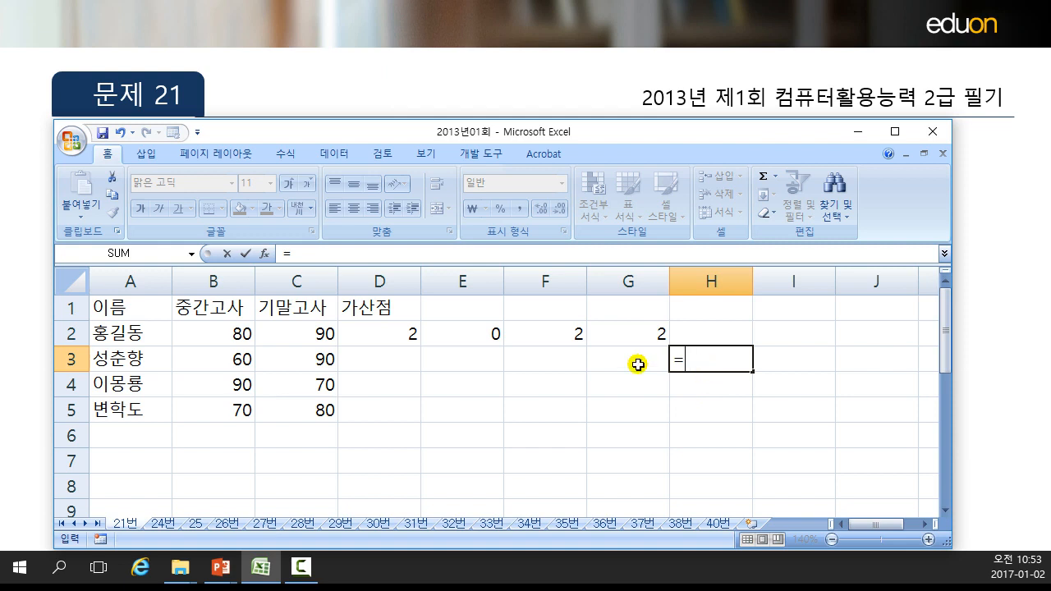
pyautogui.click(227, 333)
pyautogui.write('-')
pyautogui.click(317, 335)
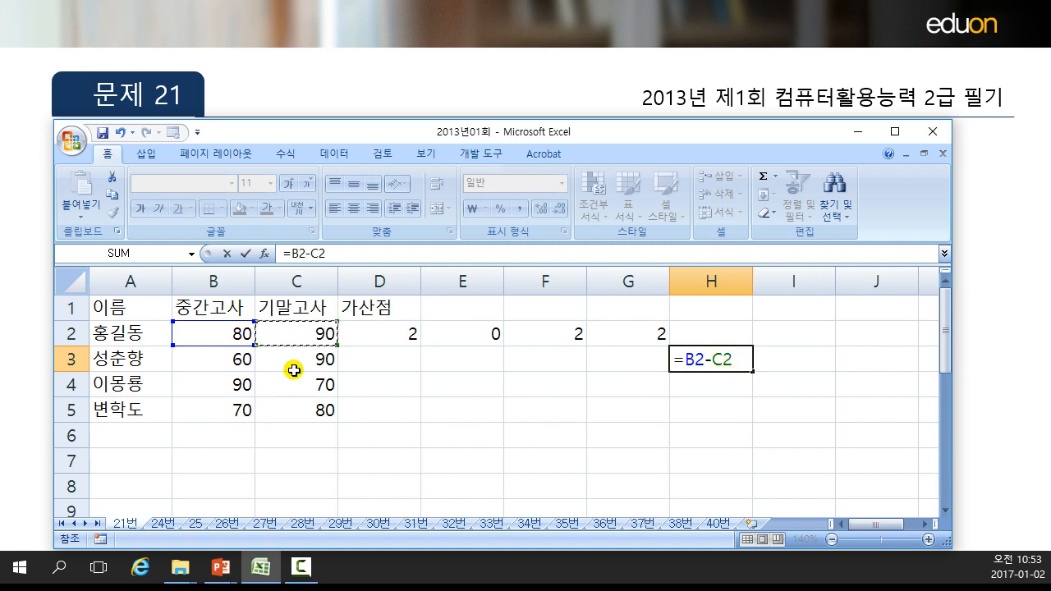
pyautogui.press('Return')
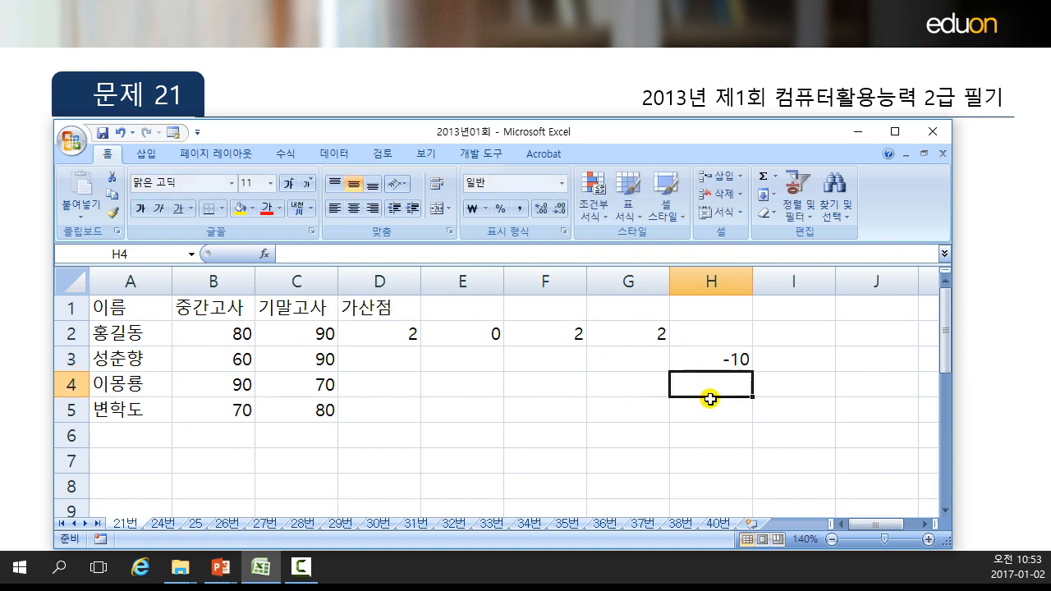
# Wrap H3's B2-C2 formula in the ABS function.
pyautogui.click(723, 362)
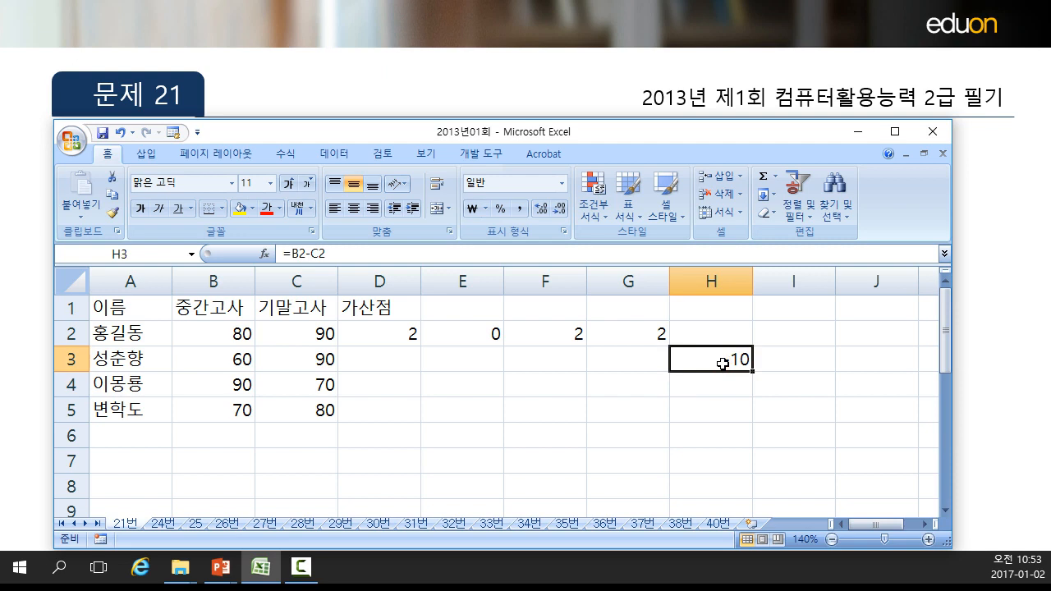
pyautogui.doubleClick(726, 360)
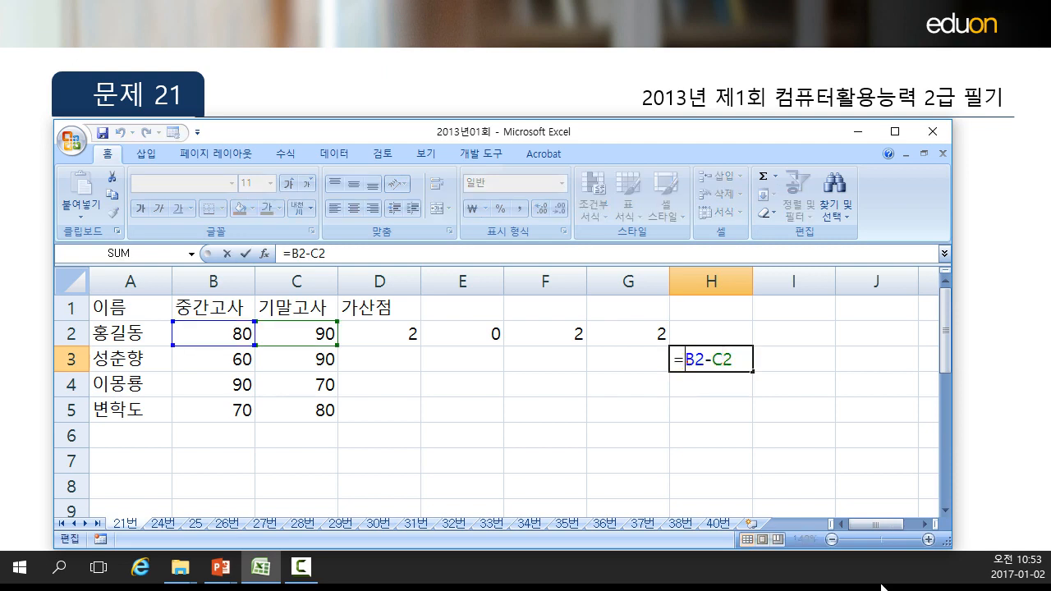
pyautogui.write('abs')
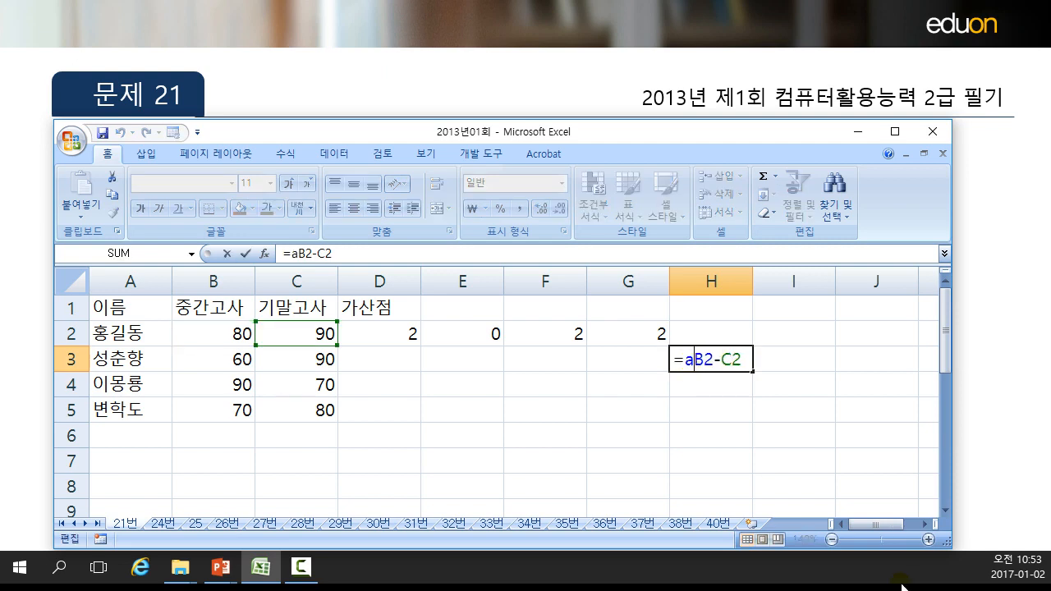
pyautogui.write('(')
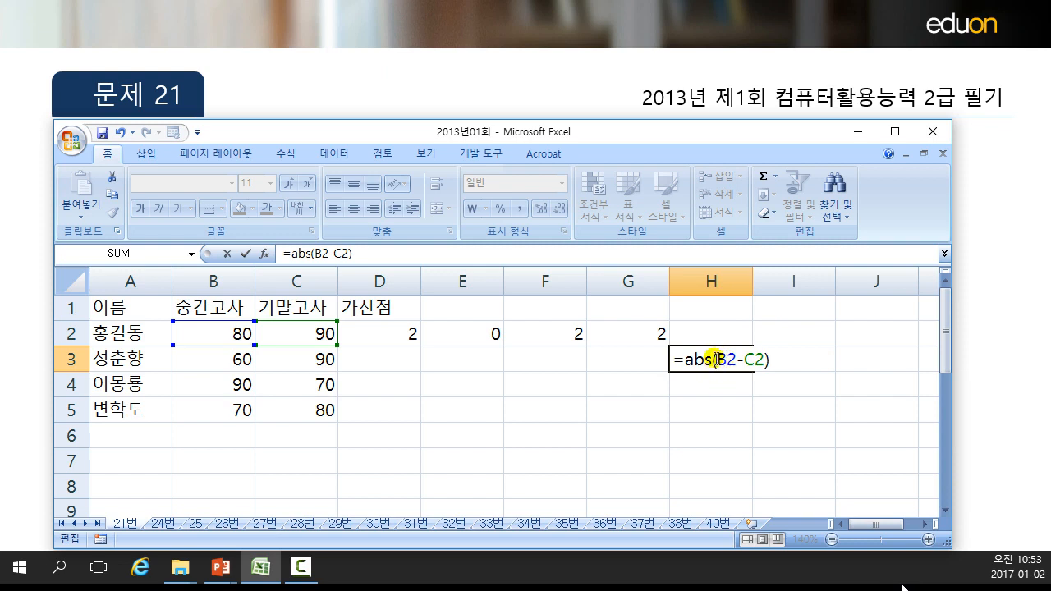
pyautogui.moveTo(717, 359); pyautogui.dragTo(764, 359)
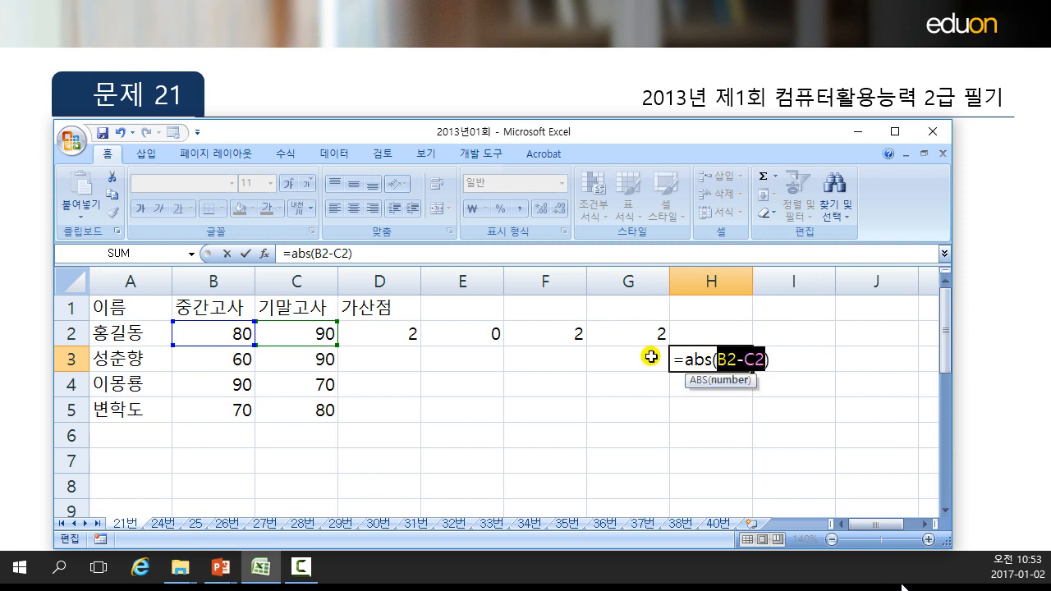
pyautogui.click(695, 358)
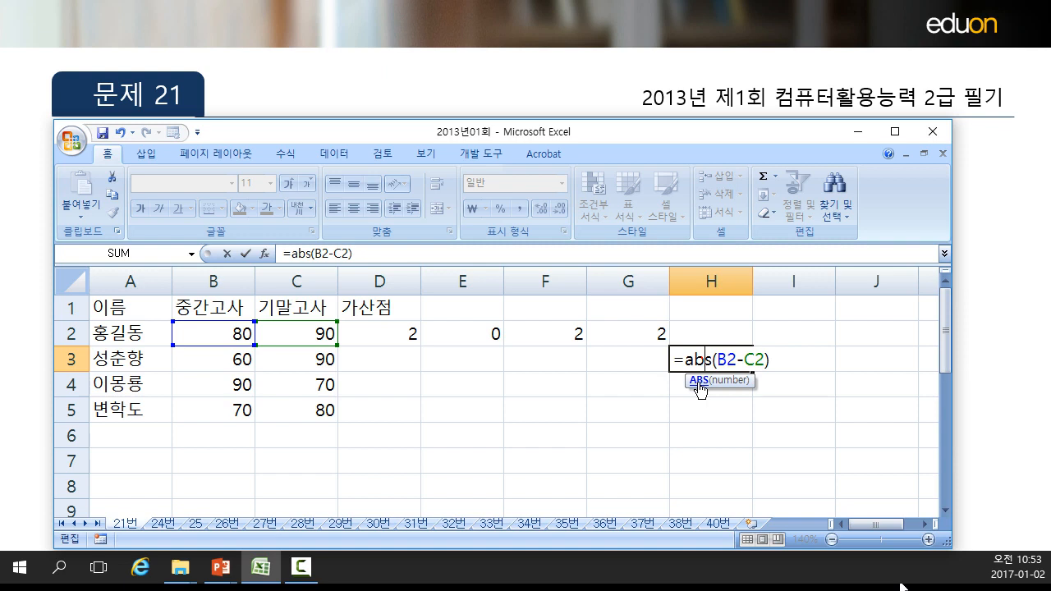
pyautogui.press('Return')
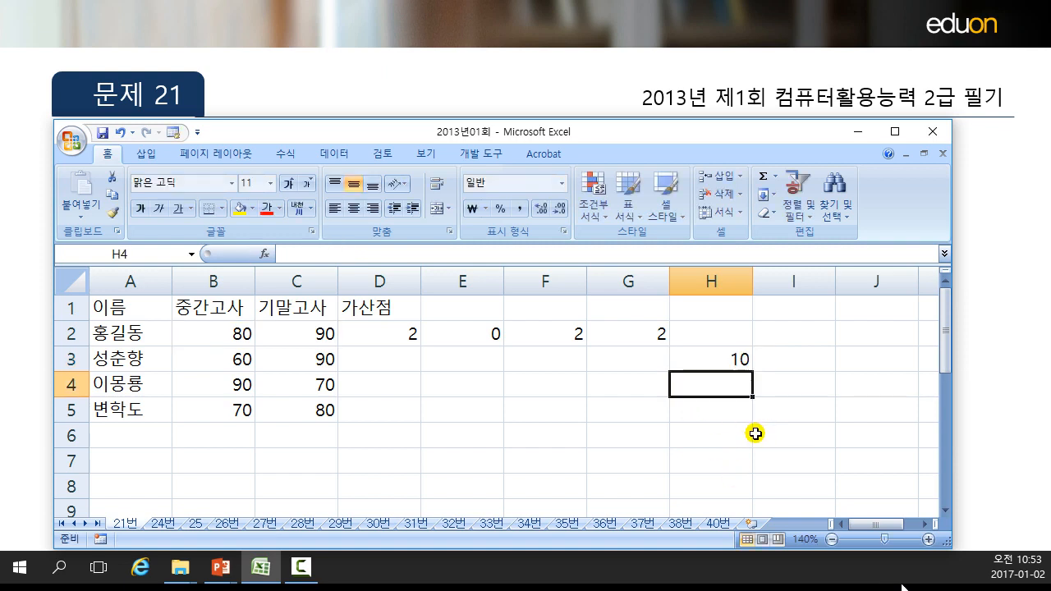
# Reopen G2's formula and examine its ABS-based false-value argument without changing it.
pyautogui.click(721, 359)
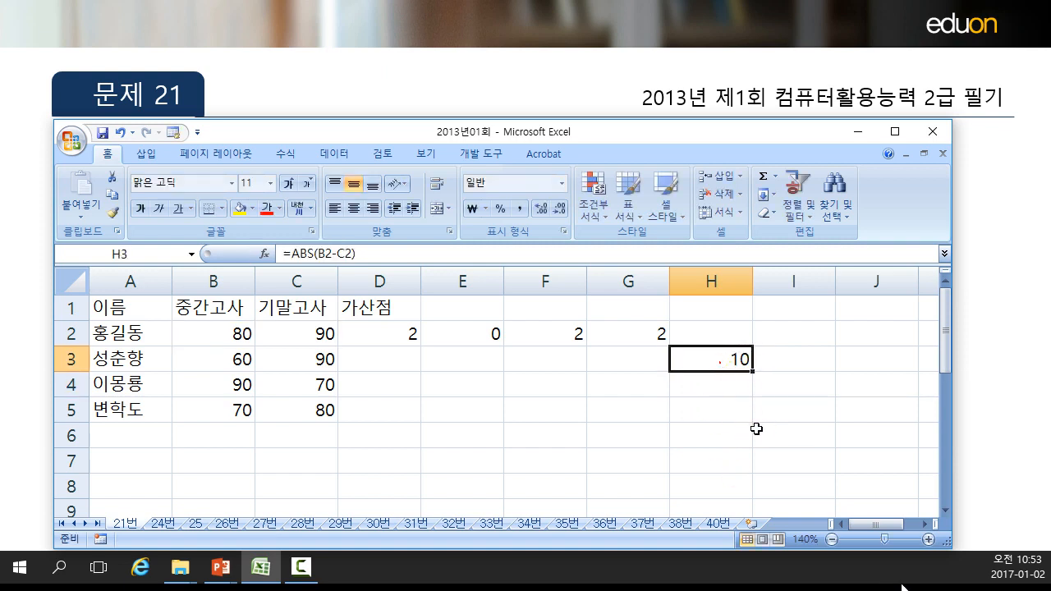
pyautogui.click(648, 332)
pyautogui.doubleClick(643, 336)
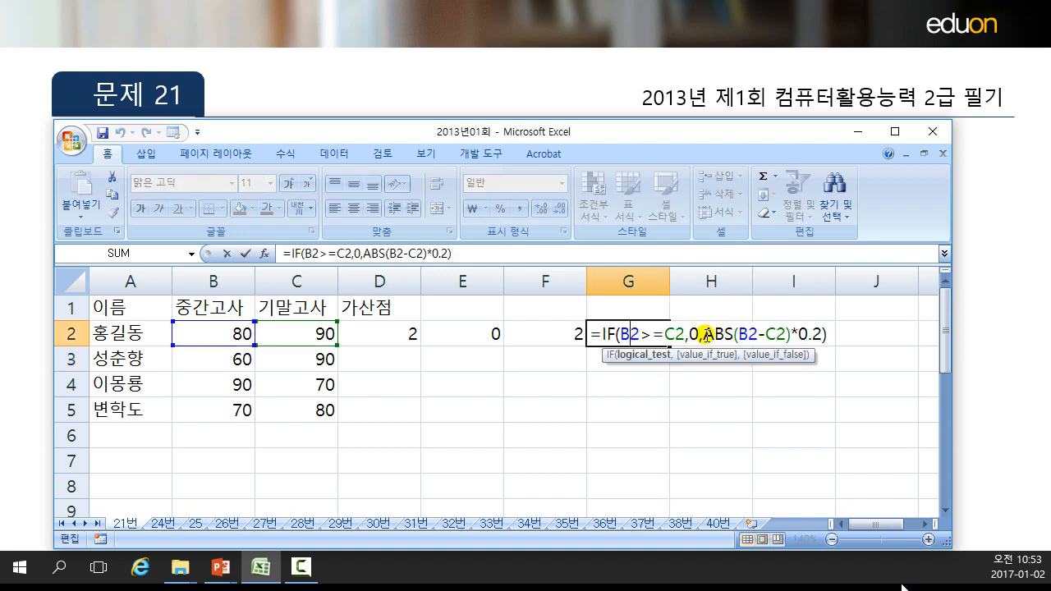
pyautogui.moveTo(705, 334); pyautogui.dragTo(786, 334)
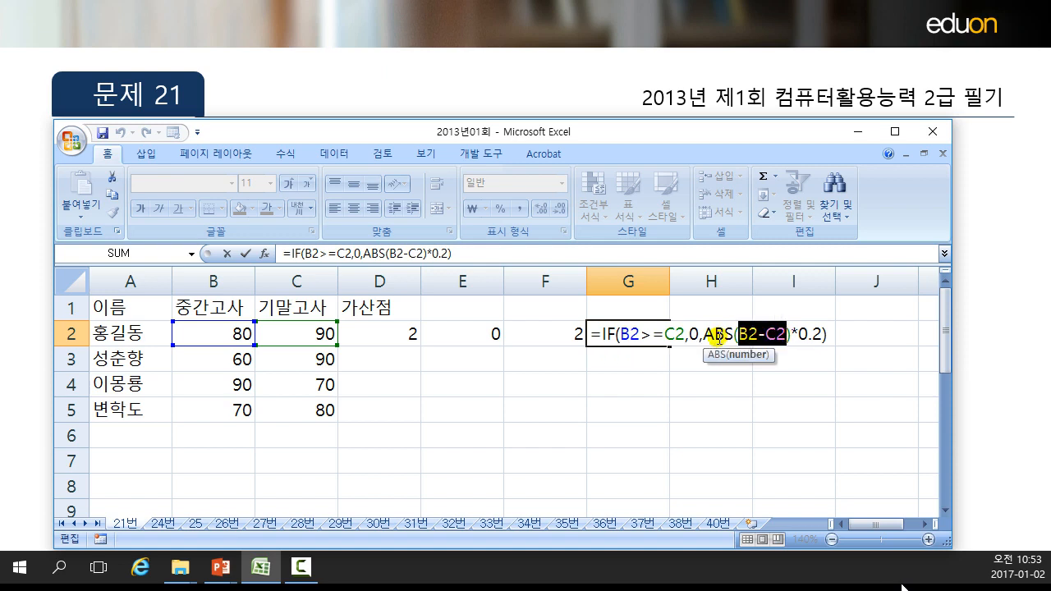
pyautogui.moveTo(703, 335)
pyautogui.mouseDown()
pyautogui.moveTo(825, 329)
pyautogui.moveTo(699, 330)
pyautogui.mouseUp()
pyautogui.click(821, 332)
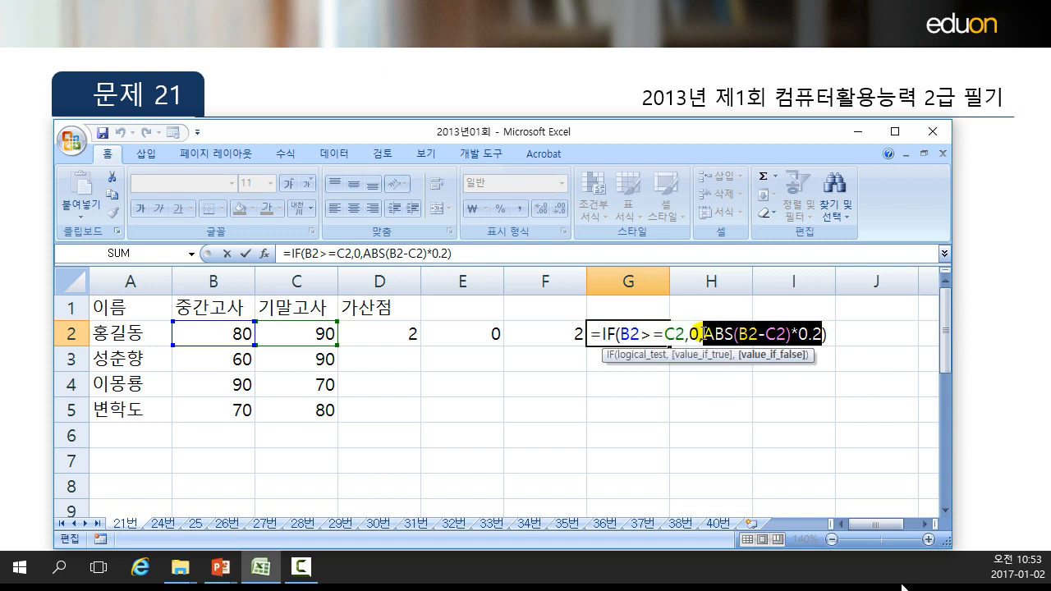
pyautogui.press('Return')
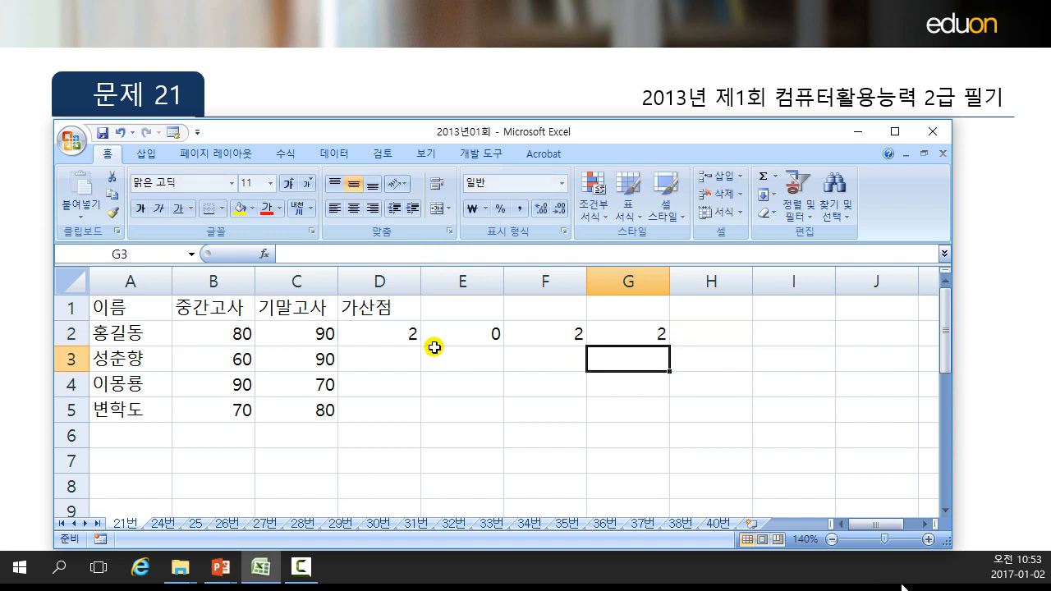
# Compare the bonus values in D2 through G2, reviewing E2's formula, and return to the question slide.
pyautogui.click(394, 331)
pyautogui.click(562, 332)
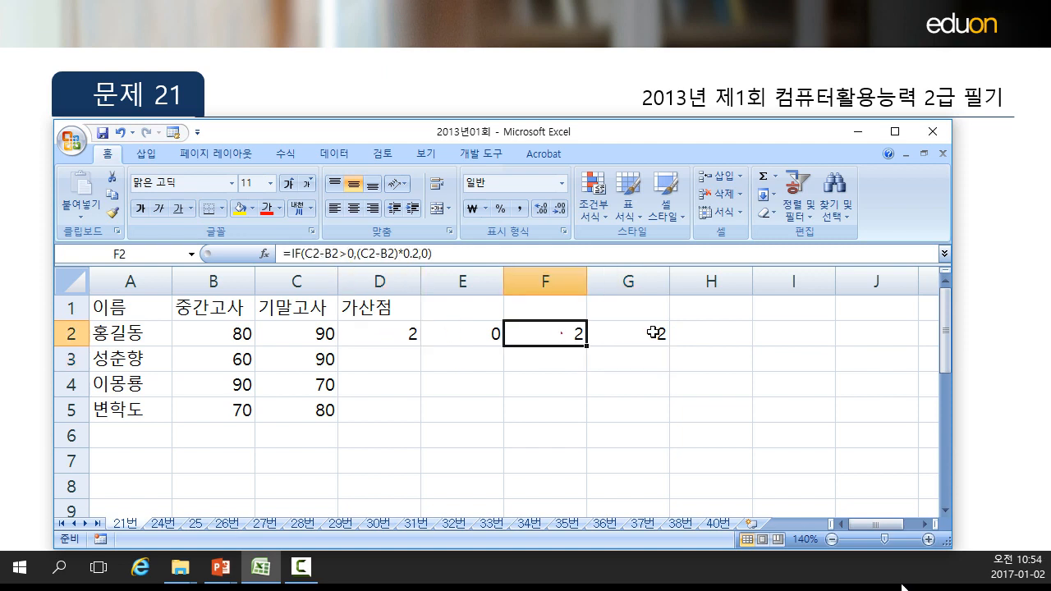
pyautogui.click(653, 332)
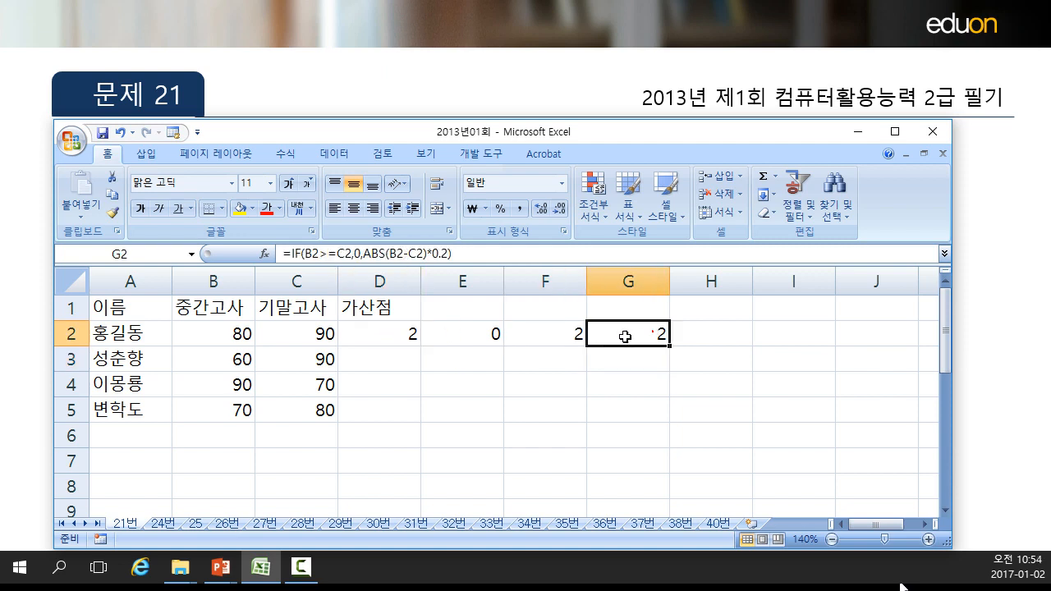
pyautogui.click(405, 333)
pyautogui.click(519, 337)
pyautogui.click(618, 332)
pyautogui.doubleClick(430, 335)
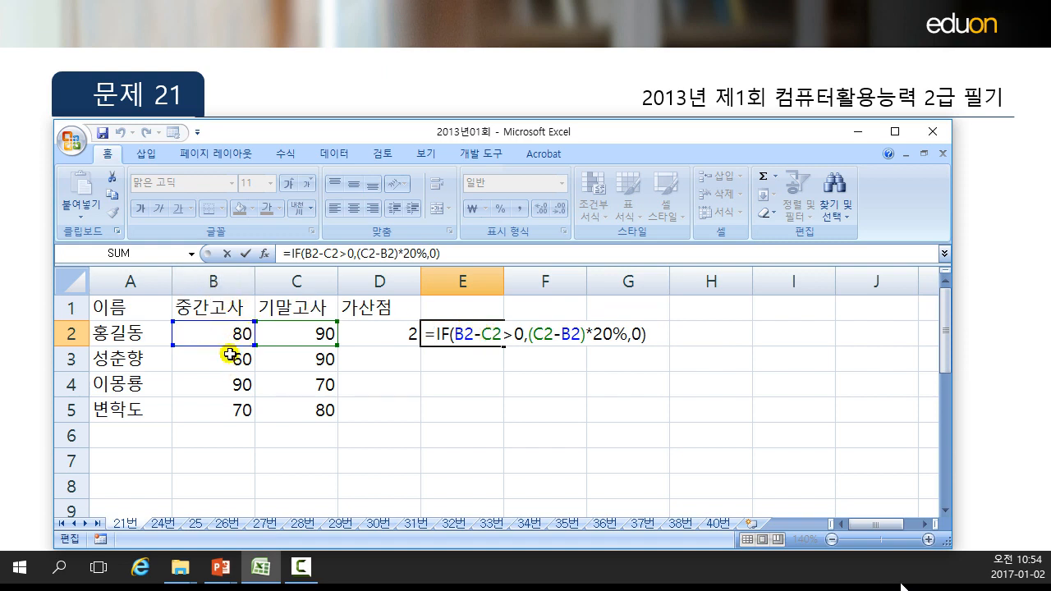
pyautogui.press('Return')
pyautogui.click(470, 333)
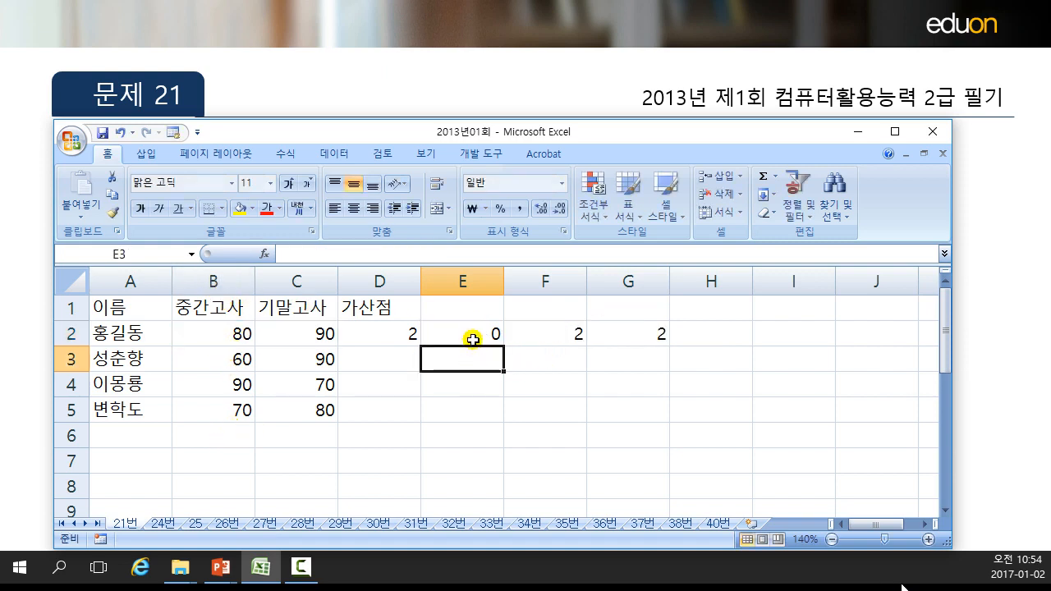
pyautogui.click(192, 93)
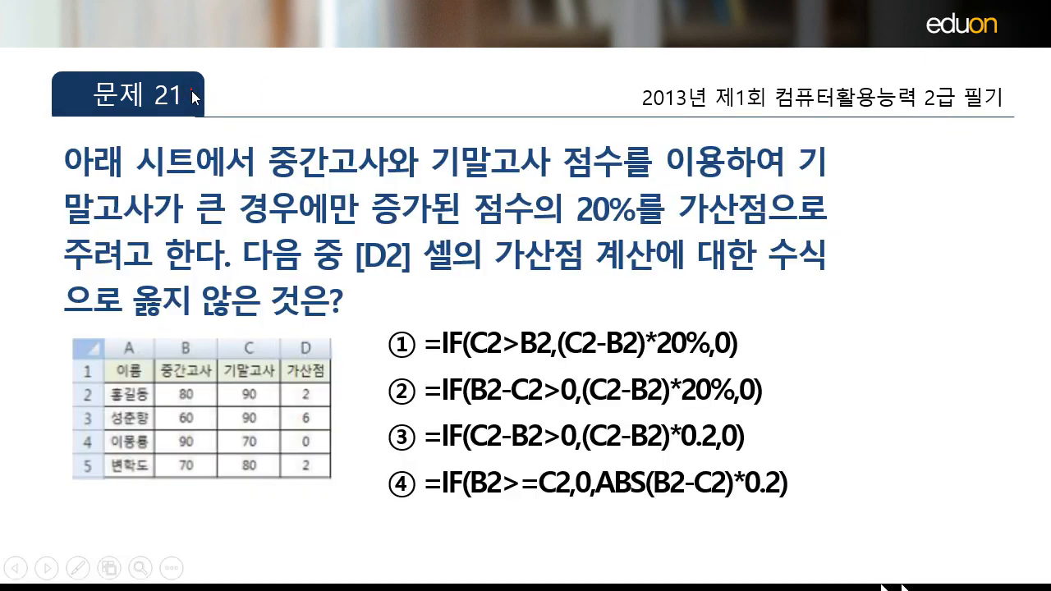